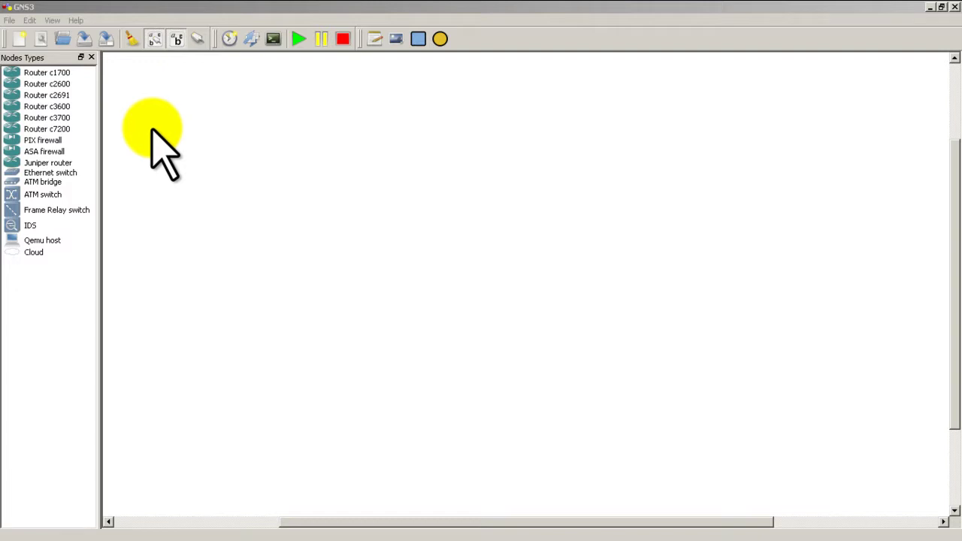
- Drop a second c3700 router, R2, to the right of R1 and hide the node types panel
left_click_drag(60, 118, 332, 274)
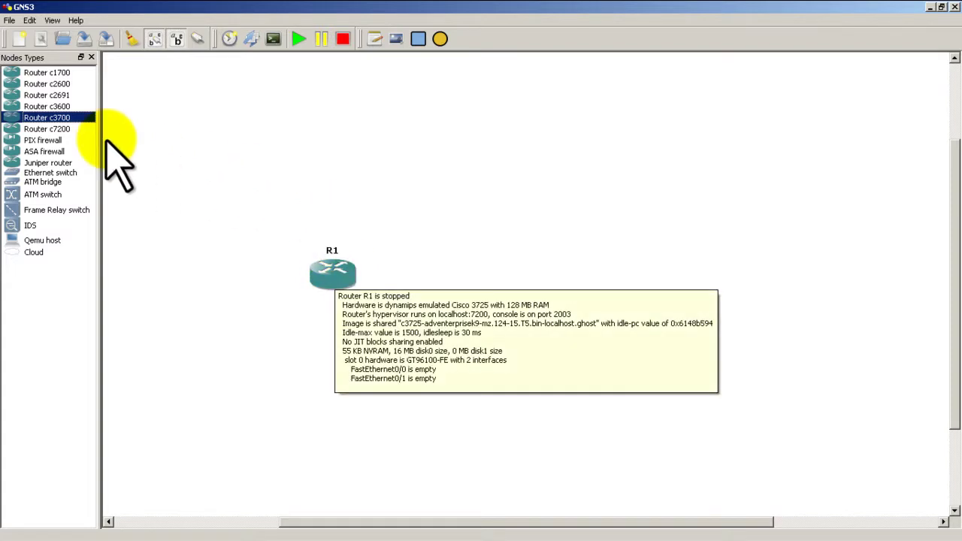
mouse_move(343, 279)
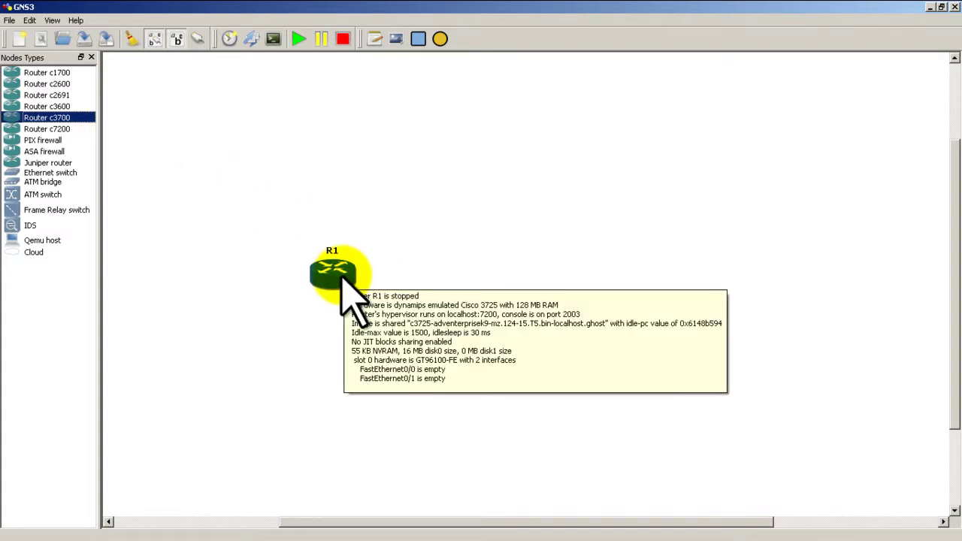
left_click_drag(62, 117, 663, 243)
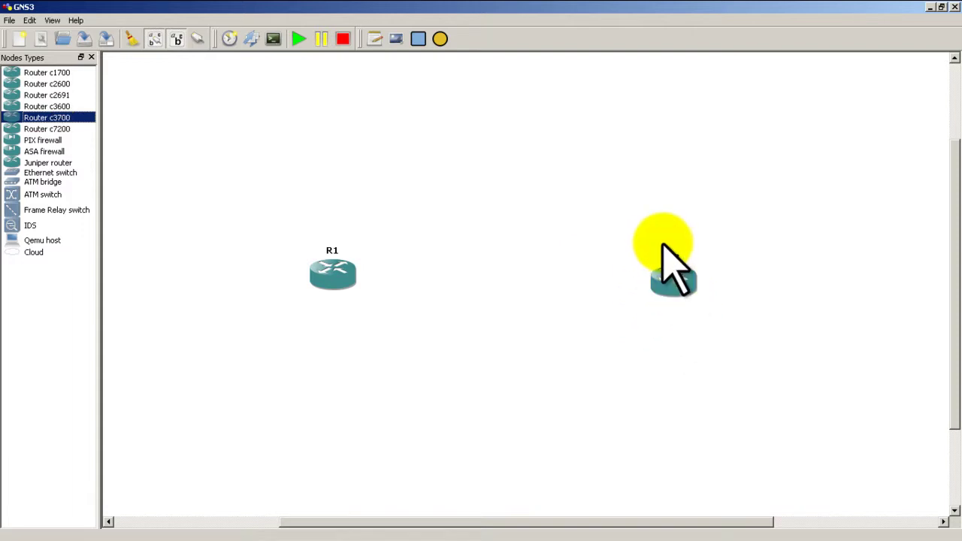
left_click(92, 57)
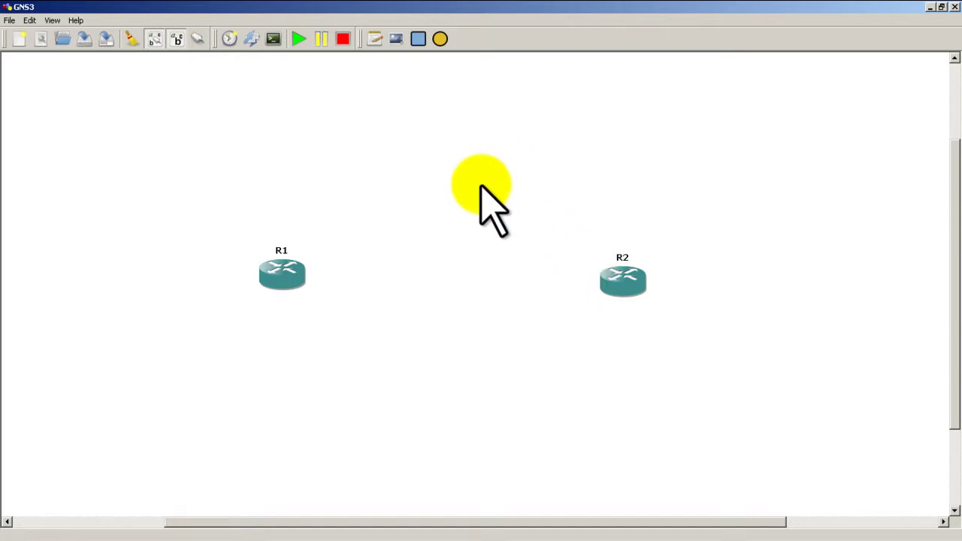
mouse_move(293, 277)
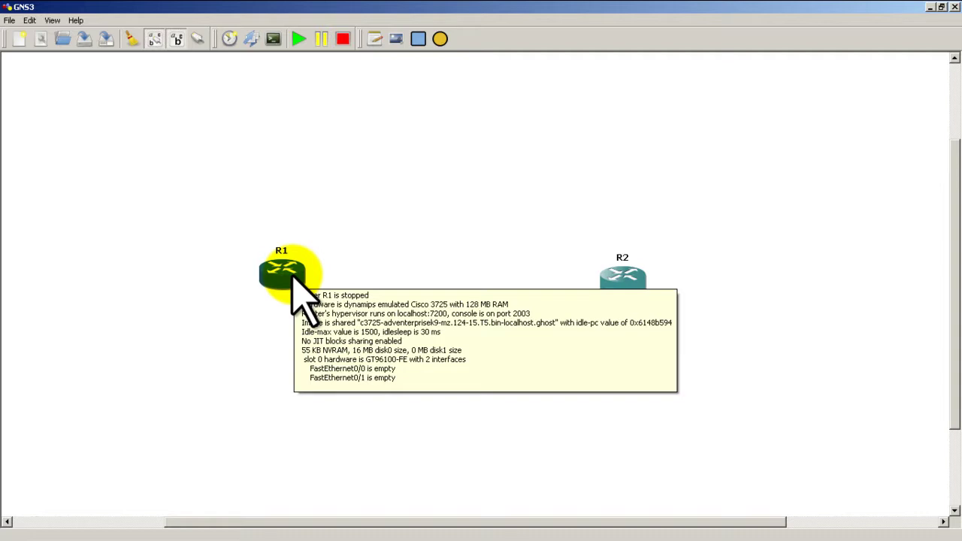
- Fit R1 with a WIC-1T card in its wic0 slot
right_click(293, 287)
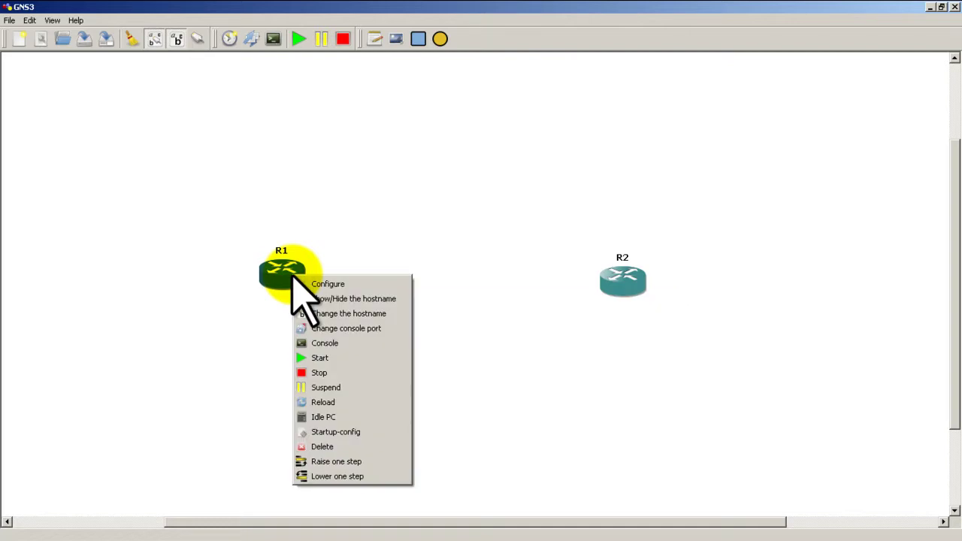
left_click(325, 284)
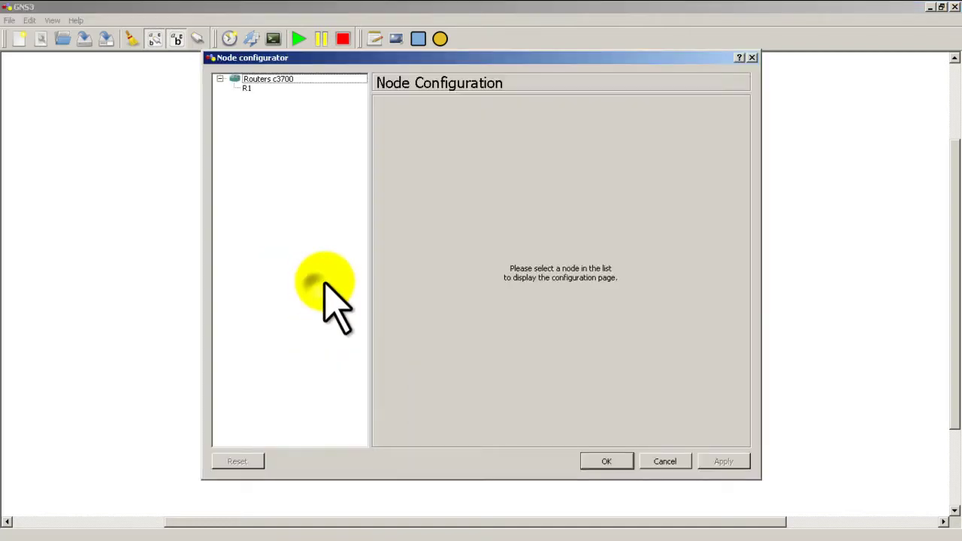
left_click(314, 88)
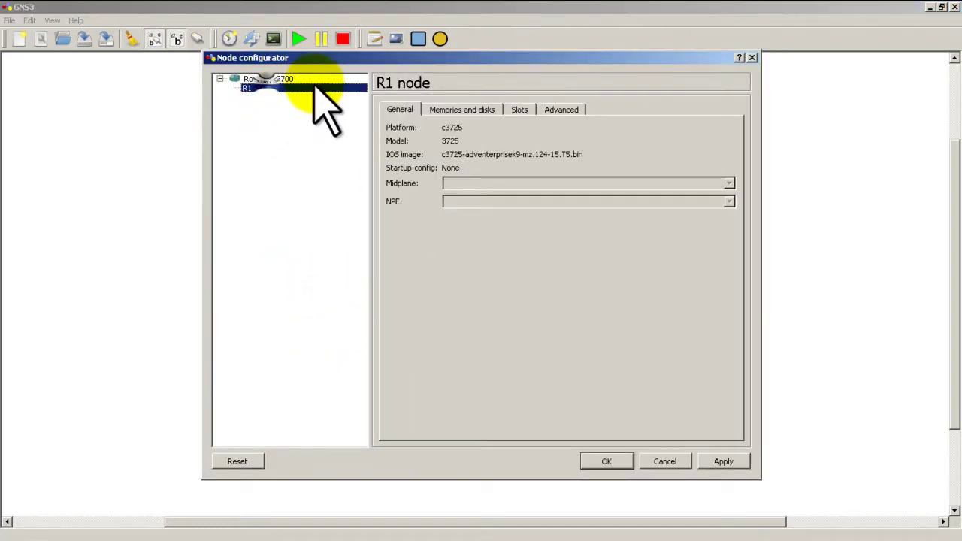
left_click(516, 111)
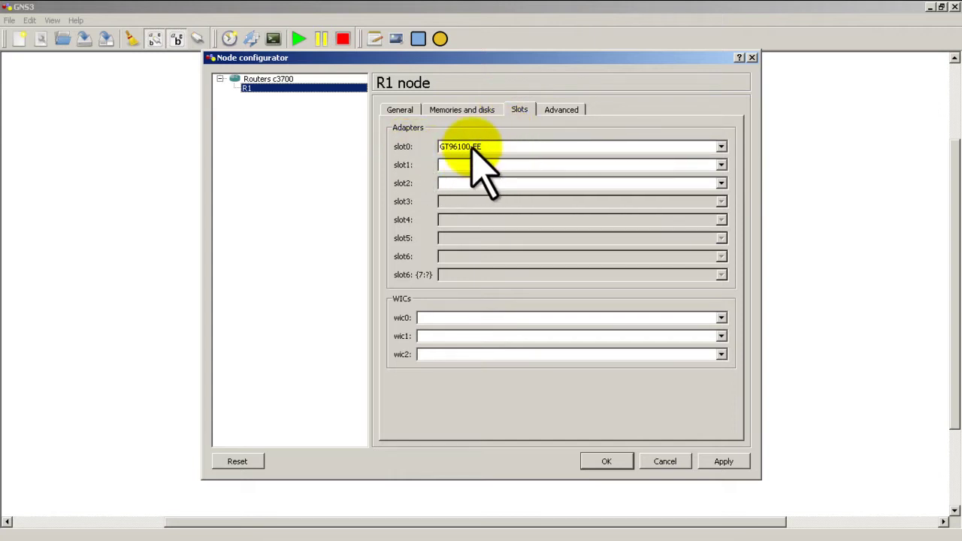
left_click(428, 322)
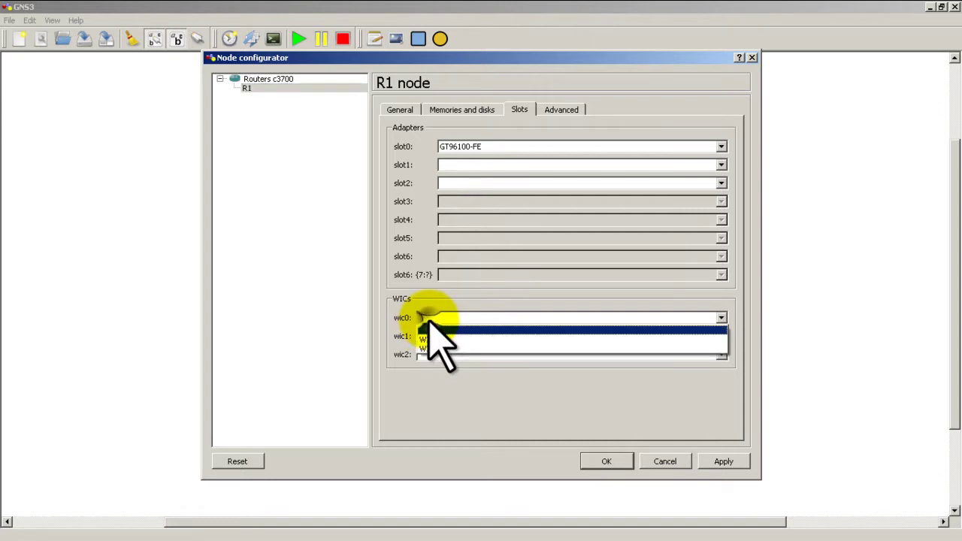
left_click(442, 337)
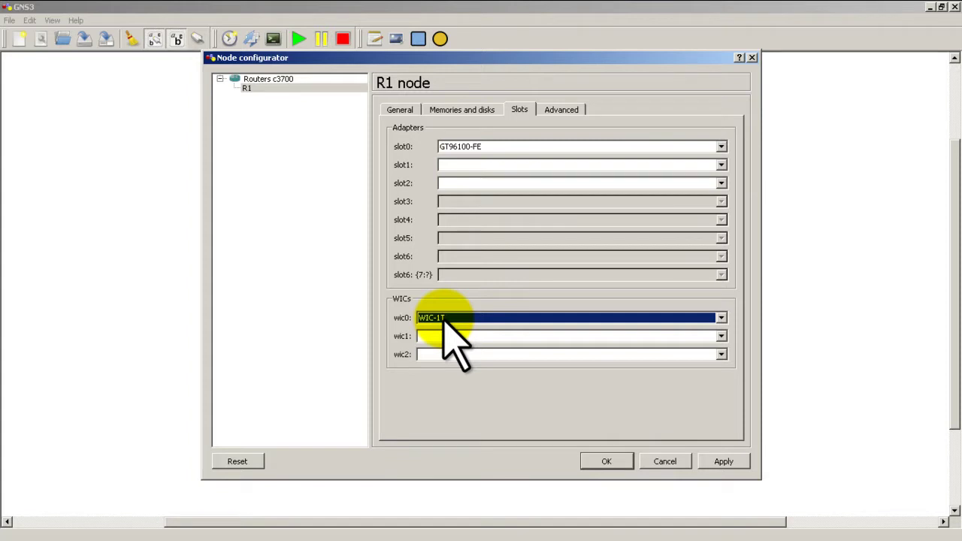
left_click(444, 318)
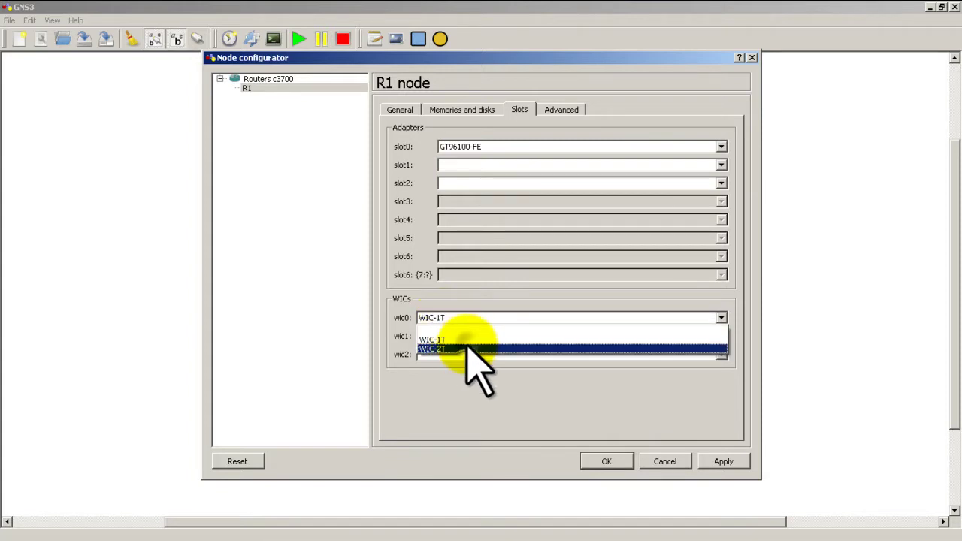
left_click(462, 339)
left_click(470, 321)
left_click(472, 340)
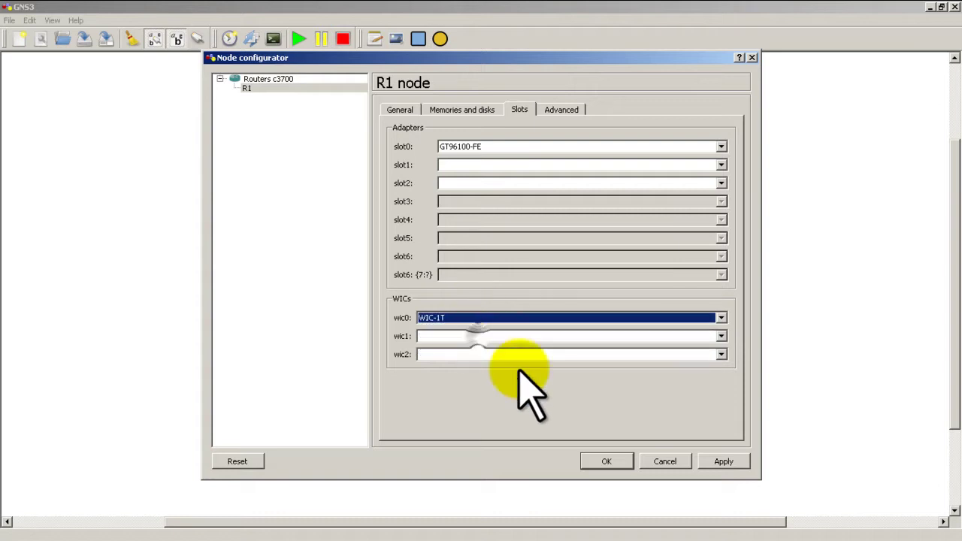
left_click(606, 461)
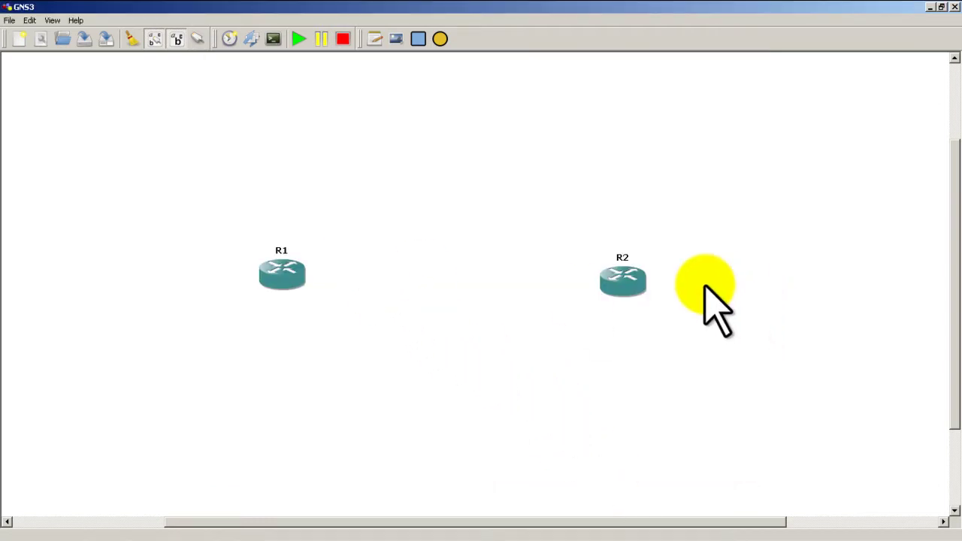
- Fit R2 with a WIC-1T card in its wic0 slot
right_click(633, 277)
left_click(649, 290)
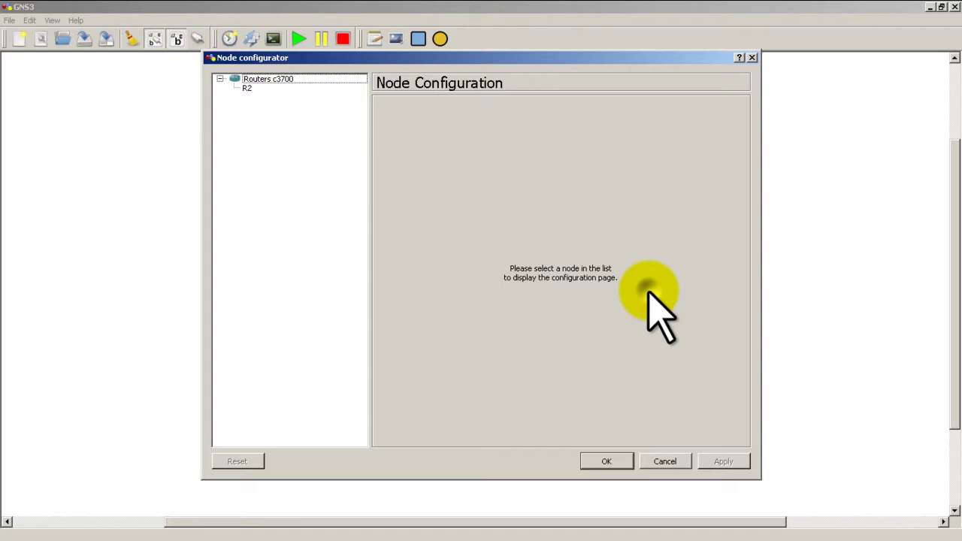
left_click(306, 89)
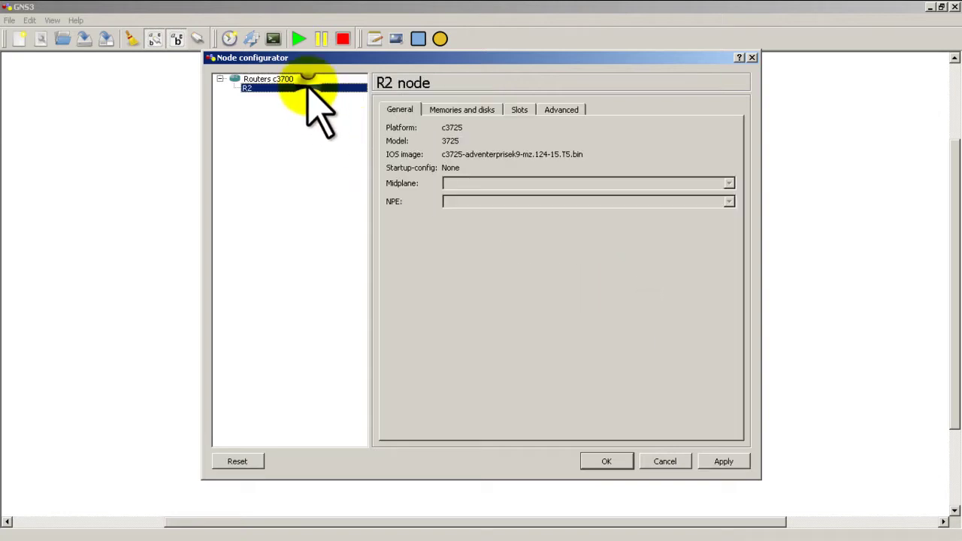
left_click(517, 111)
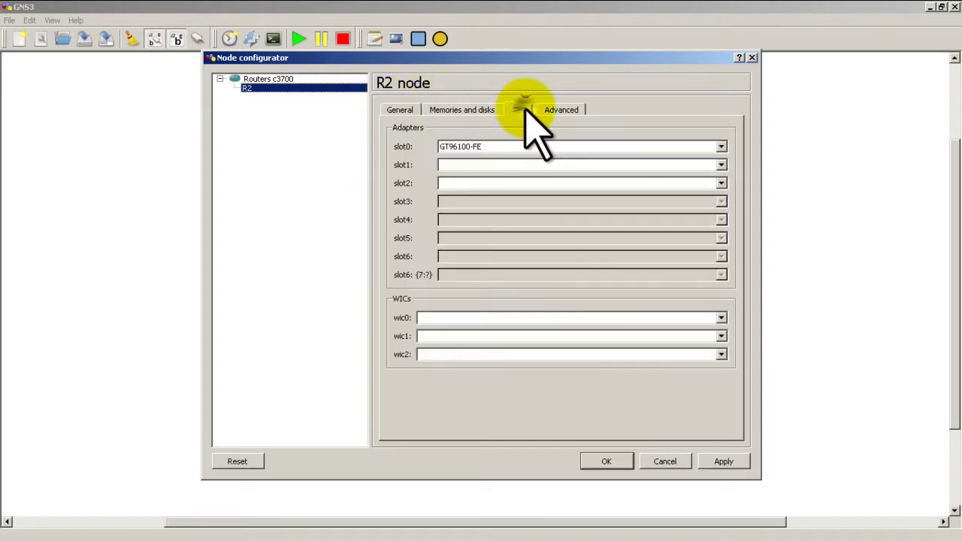
left_click(475, 317)
left_click(472, 336)
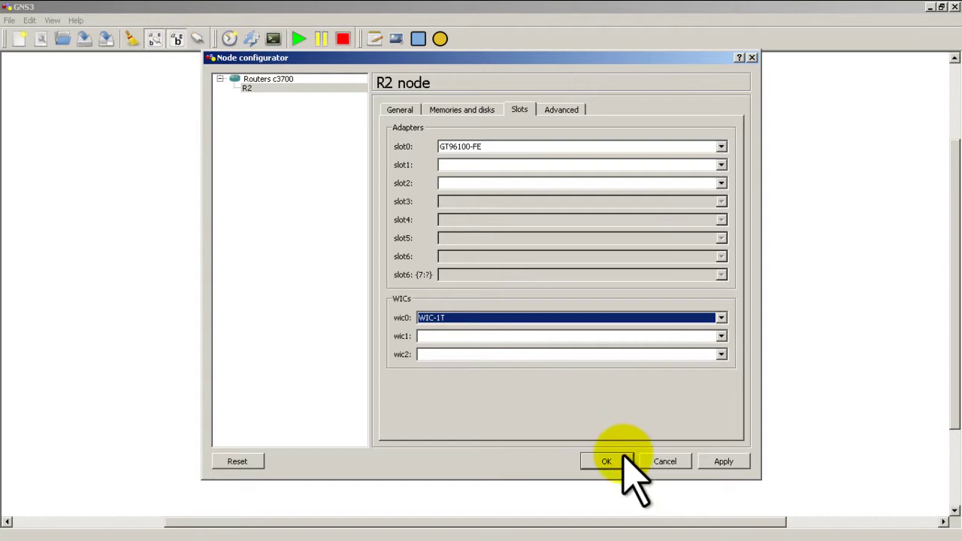
left_click(620, 455)
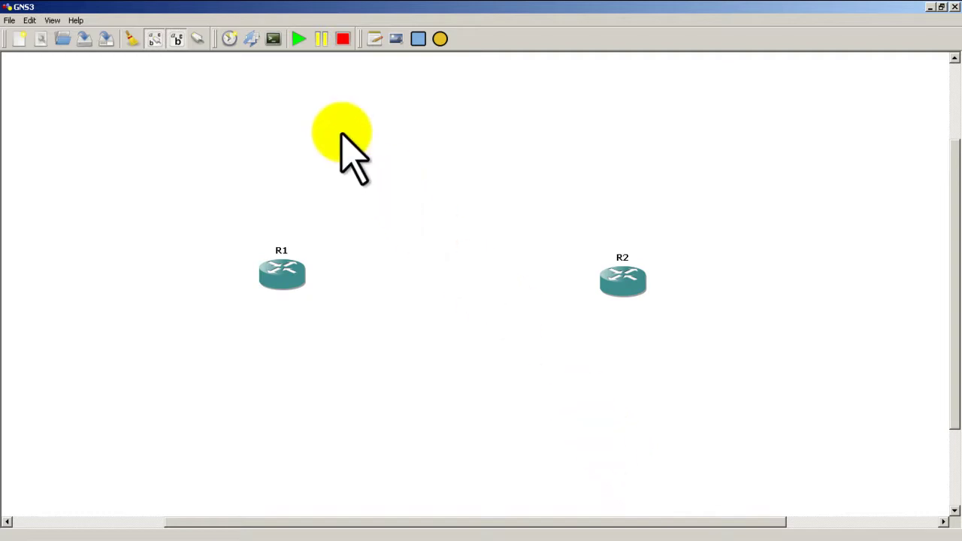
- Cable R1 to R2 with an Ethernet link f0/0–f0/0 and a serial link s0/0–s0/0
left_click(197, 39)
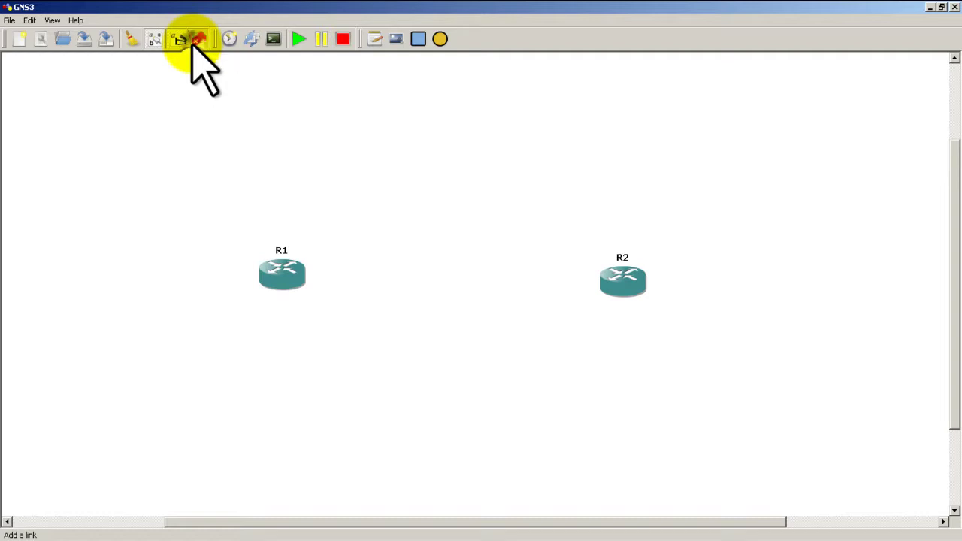
left_click(295, 280)
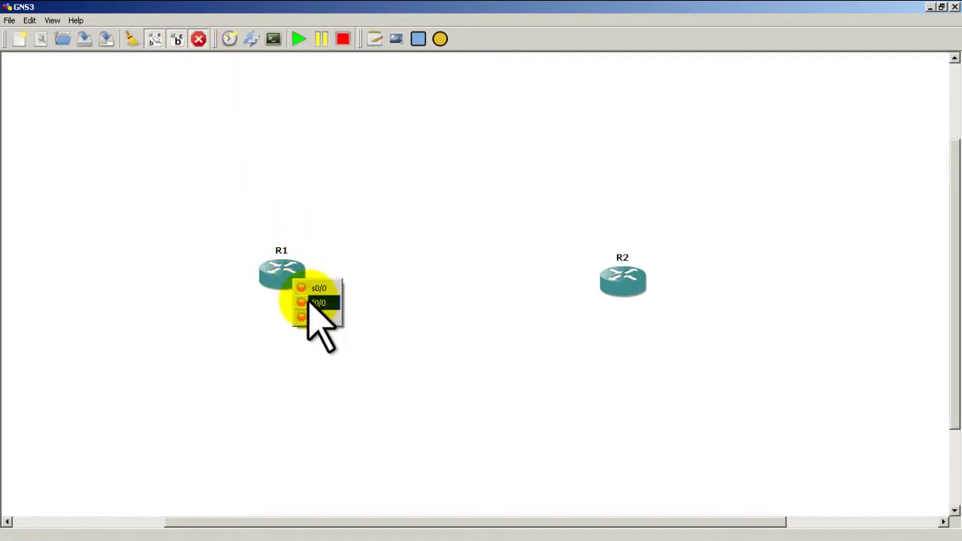
left_click(309, 303)
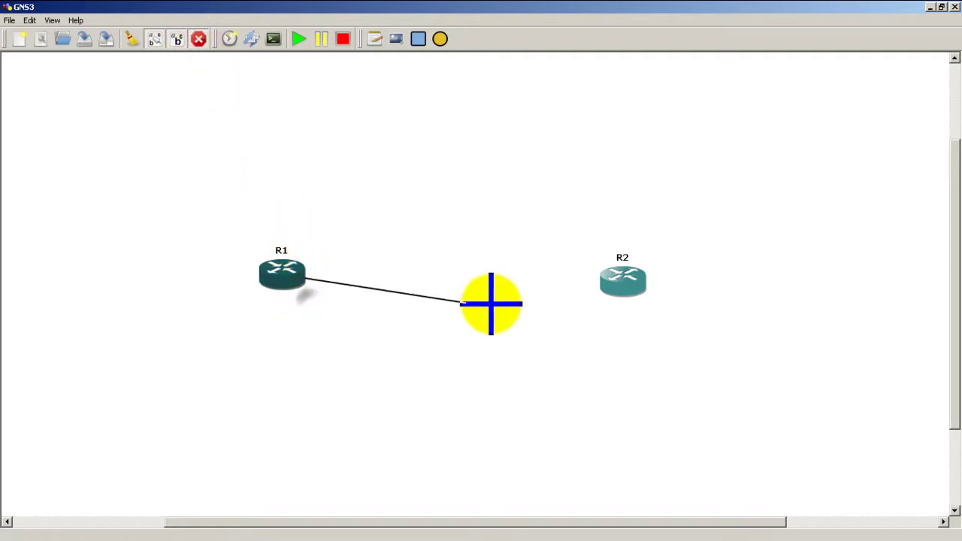
left_click(617, 278)
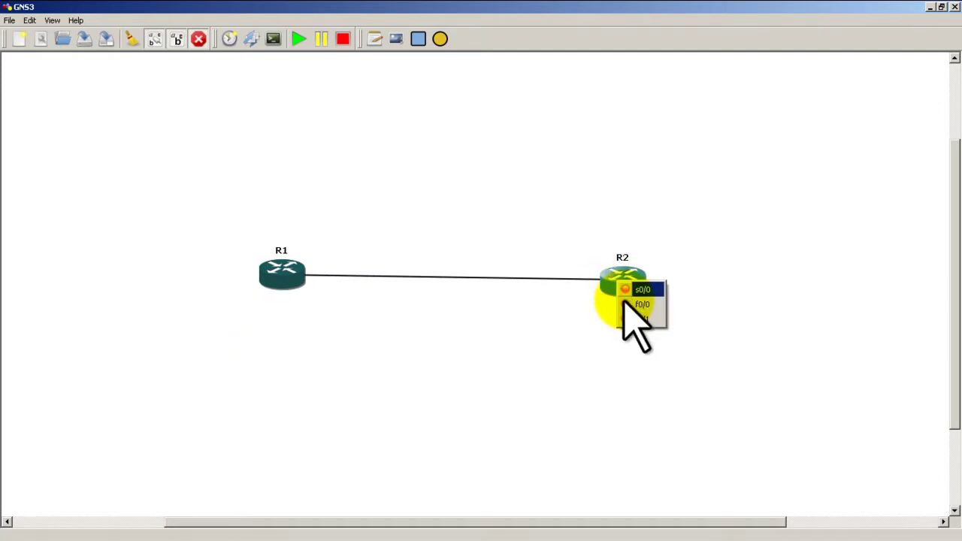
left_click(622, 305)
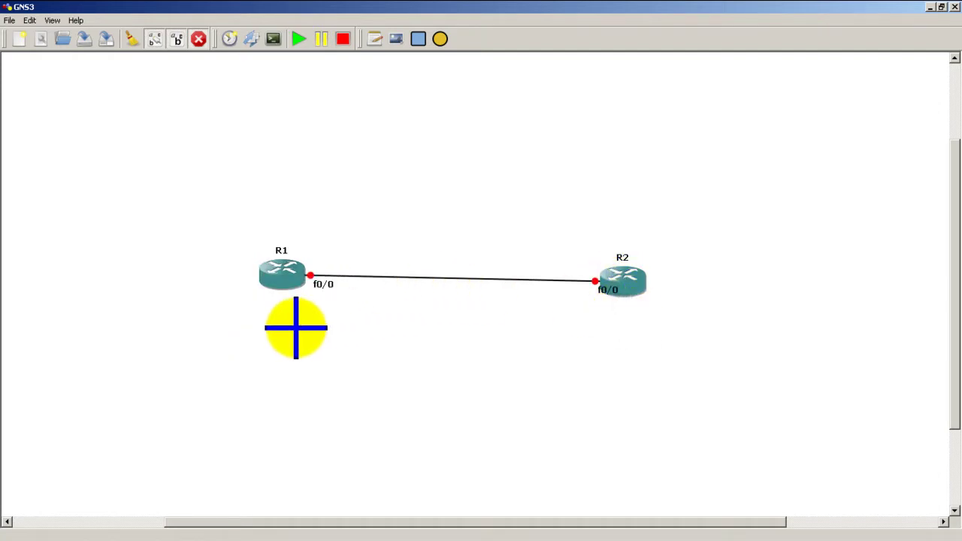
left_click(284, 276)
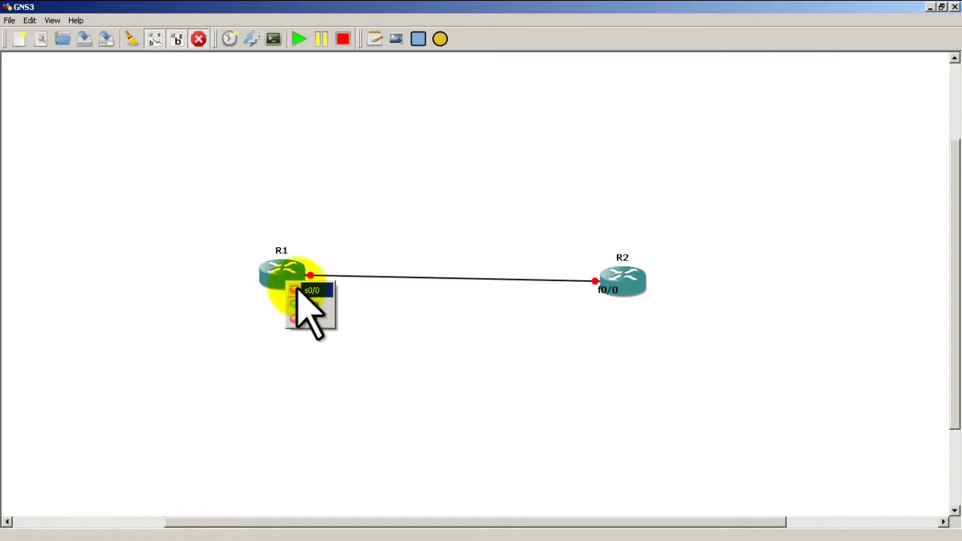
left_click(304, 291)
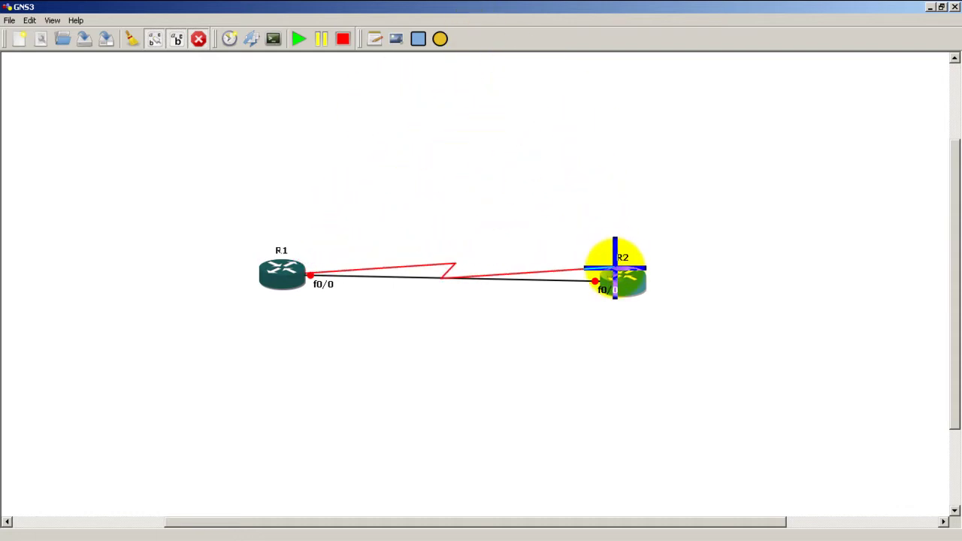
left_click(615, 267)
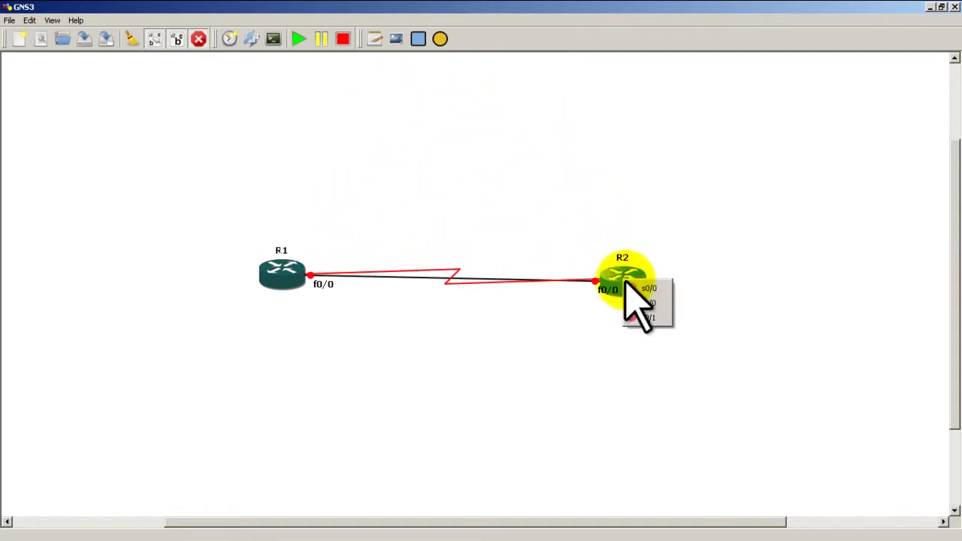
left_click(632, 288)
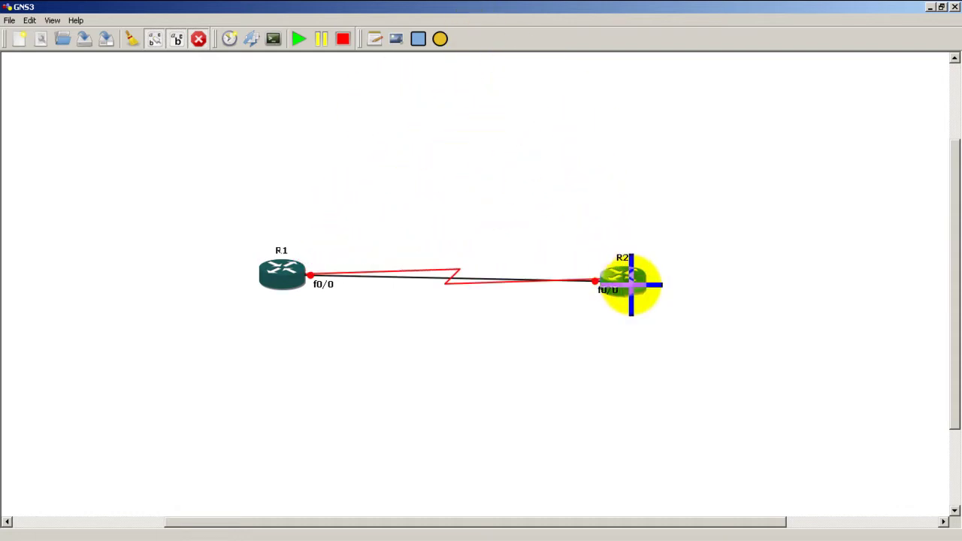
left_click(198, 48)
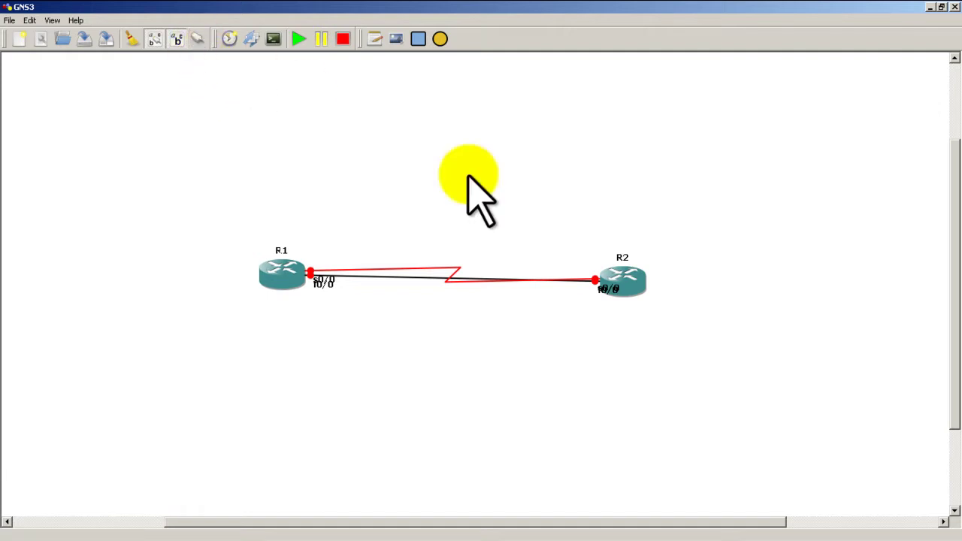
left_click_drag(325, 277, 324, 257)
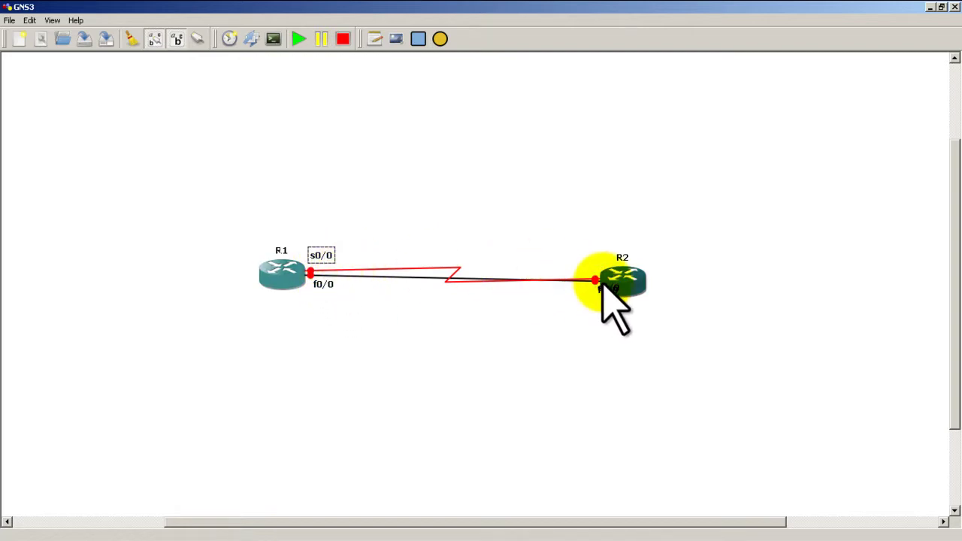
left_click_drag(596, 276, 583, 305)
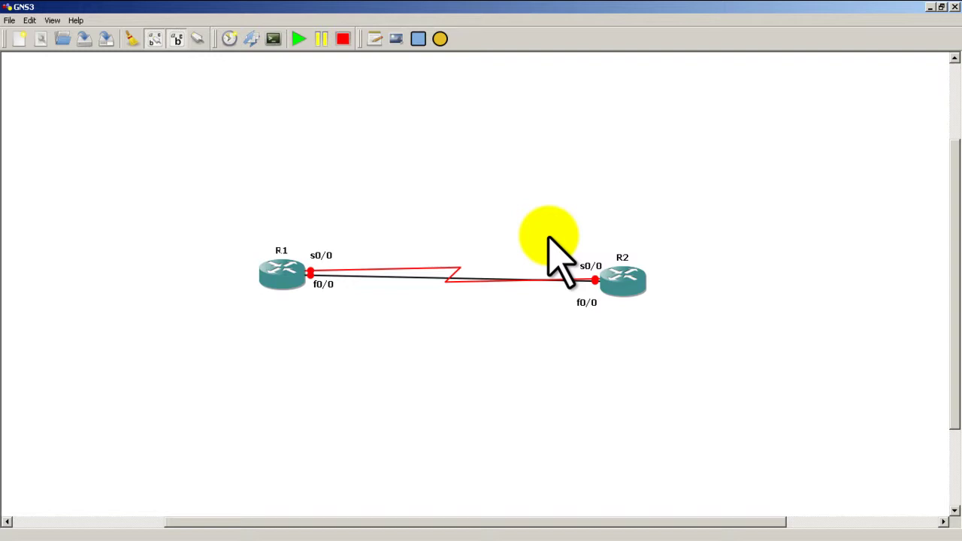
- Add a 'loopback0 1.1.1.1/32' note and position it just above R1
left_click(374, 38)
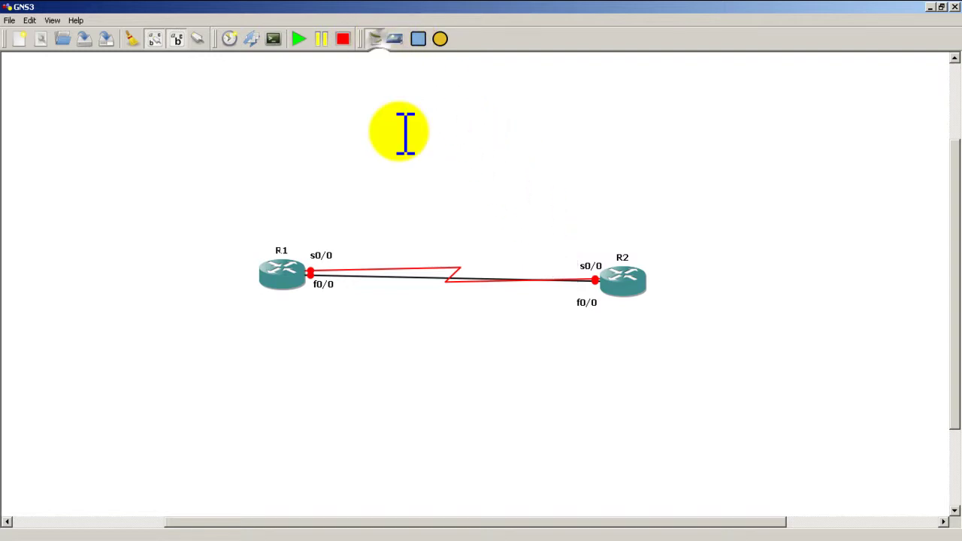
left_click(404, 140)
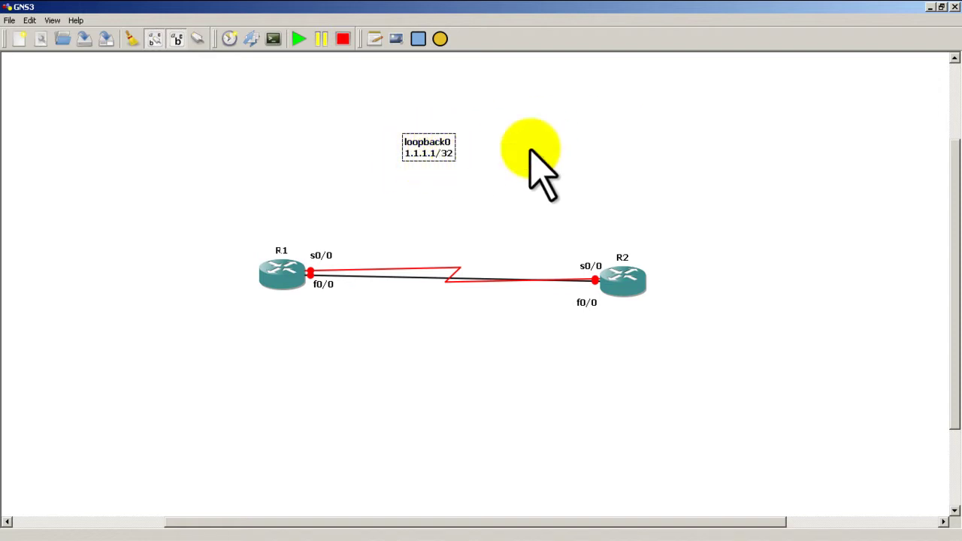
left_click_drag(426, 157, 178, 177)
left_click_drag(279, 173, 280, 230)
left_click(434, 147)
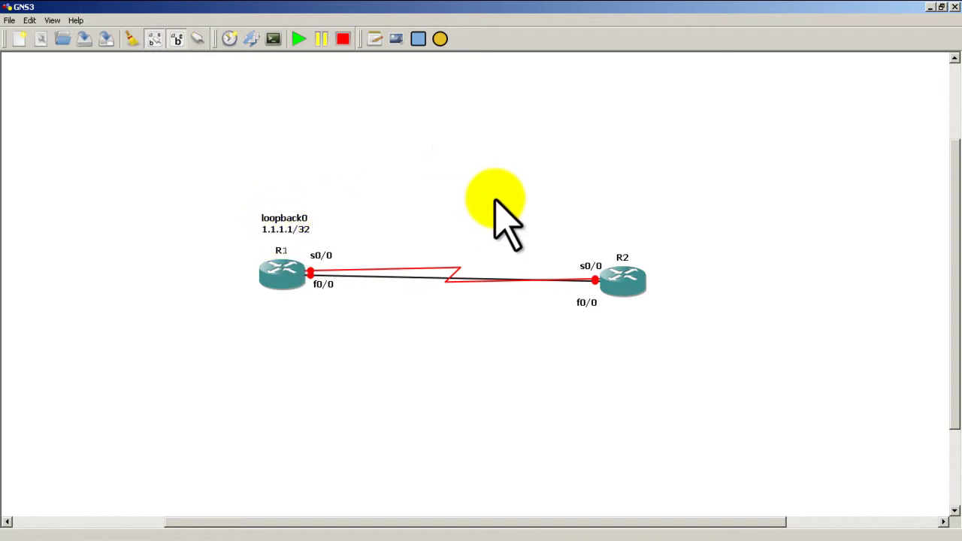
- Add a 'loopback0 2.2.2.2/32' note and position it above R2
left_click(374, 41)
left_click(589, 215)
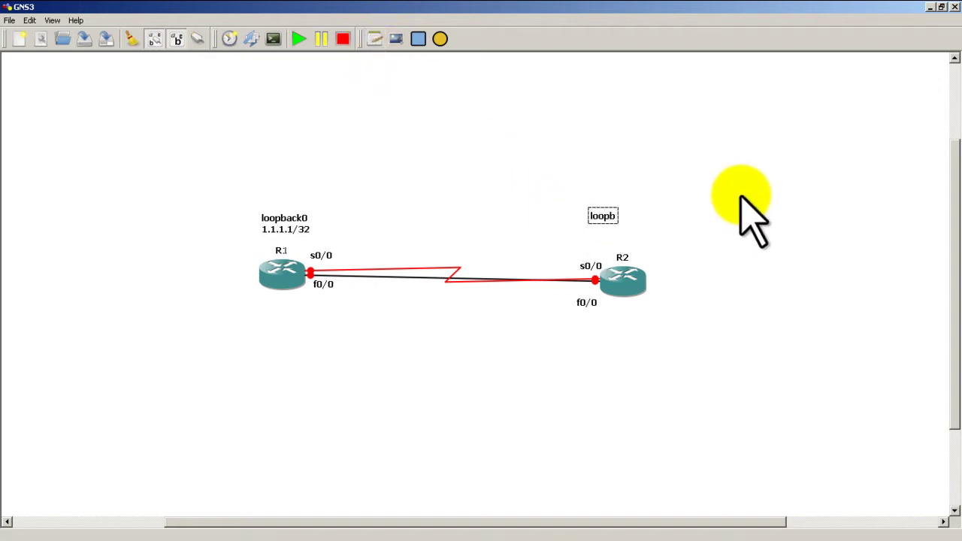
type("loopback0")
key("Return")
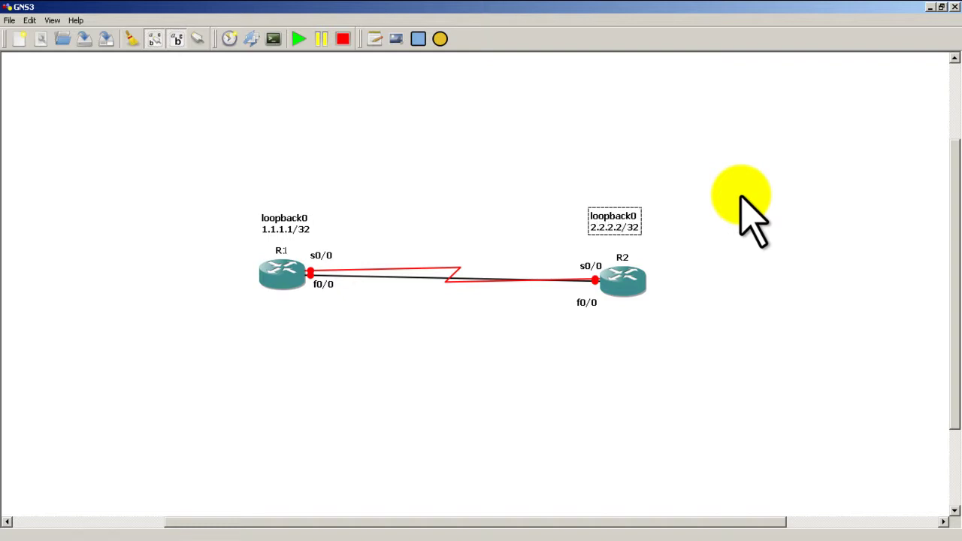
mouse_move(621, 215)
left_mouse_down()
mouse_move(633, 226)
mouse_move(627, 218)
left_mouse_up()
left_click(722, 207)
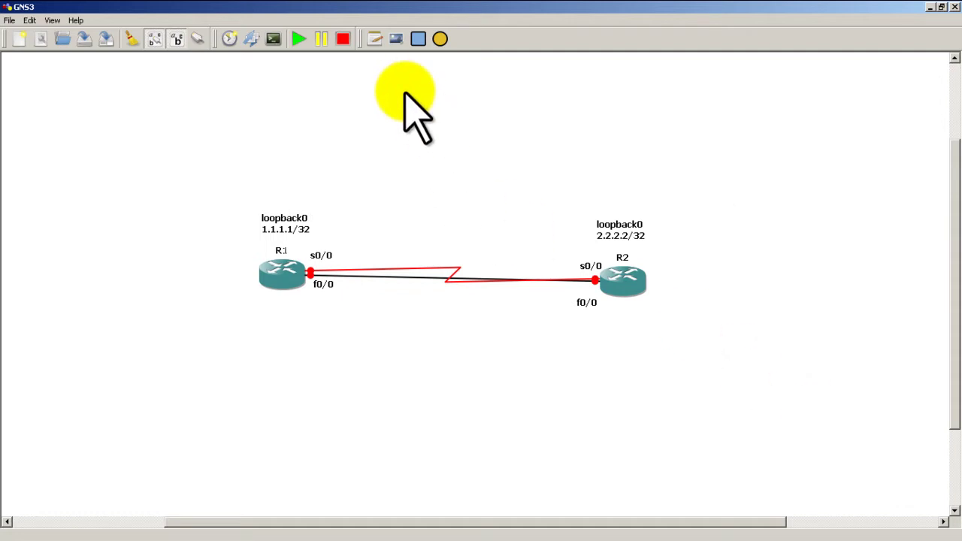
- Add a 'fastethernet - 10.10.12.X' note and move it below the links
left_click(374, 40)
left_click(455, 214)
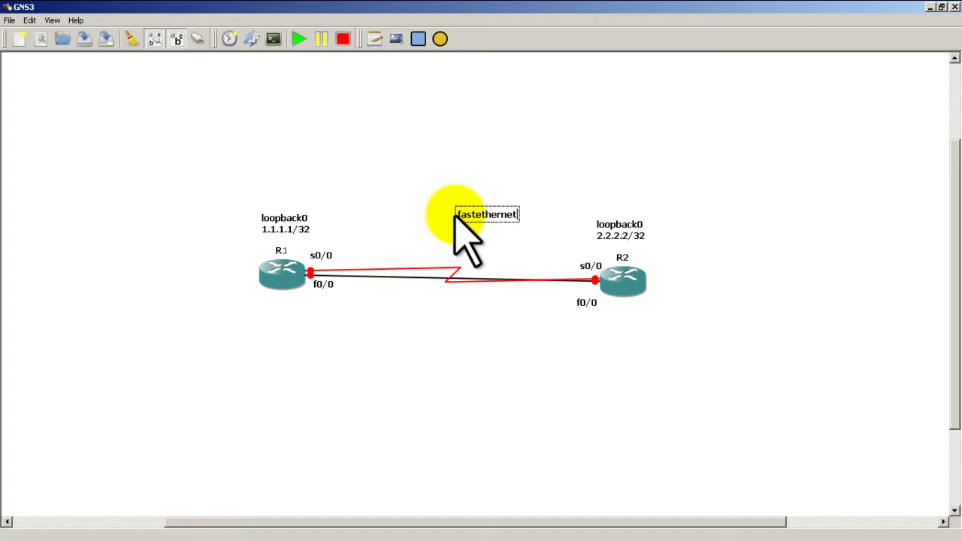
type("fastethernet - 10.10.12.X")
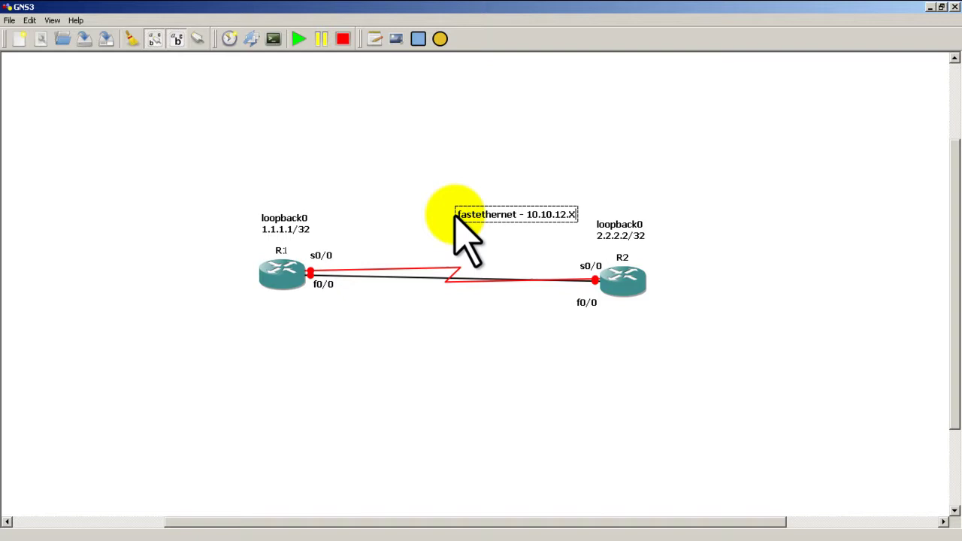
left_click(500, 170)
left_click_drag(513, 212, 463, 233)
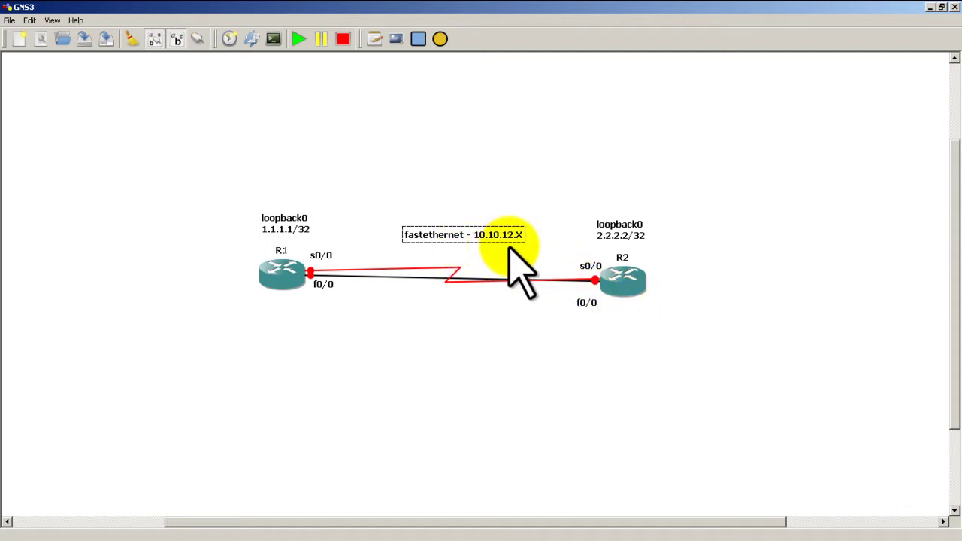
left_click_drag(493, 238, 469, 312)
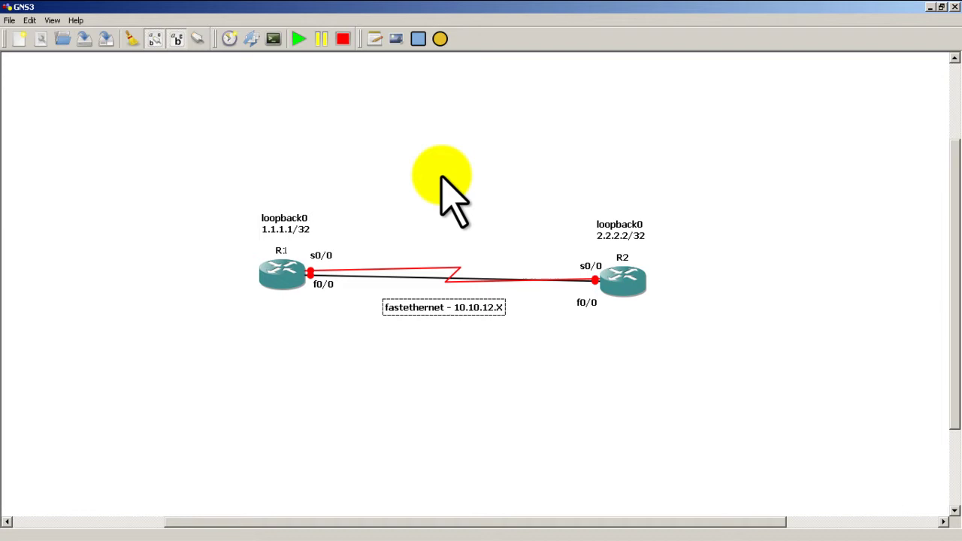
- Add a 'serial-10.10.13.X' note and move it just above the serial link
left_click(374, 38)
left_click(407, 95)
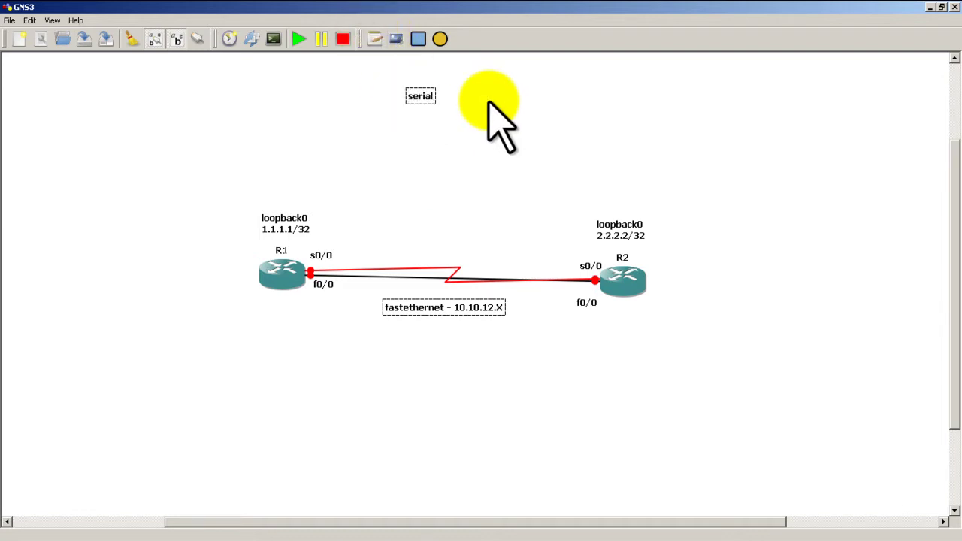
type("serial-10.10.13.X")
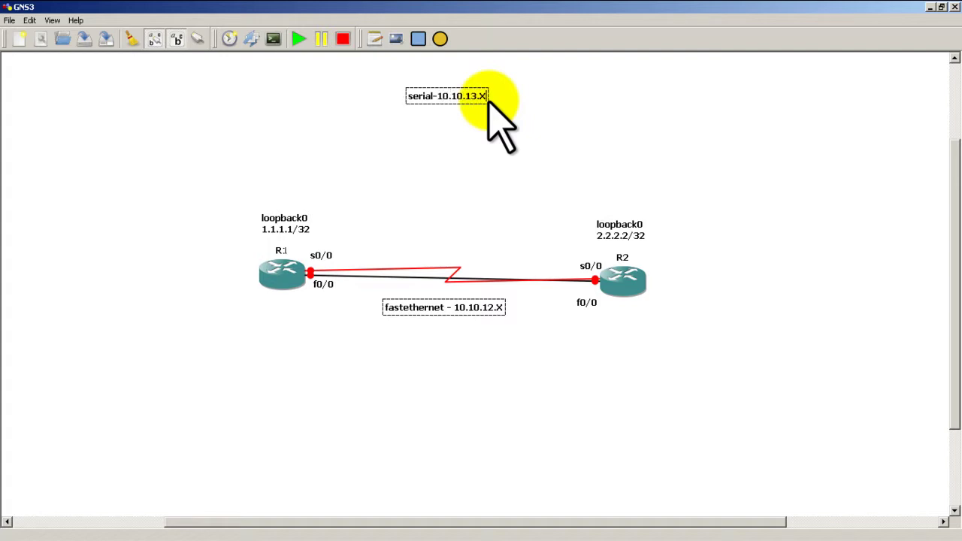
left_click(511, 98)
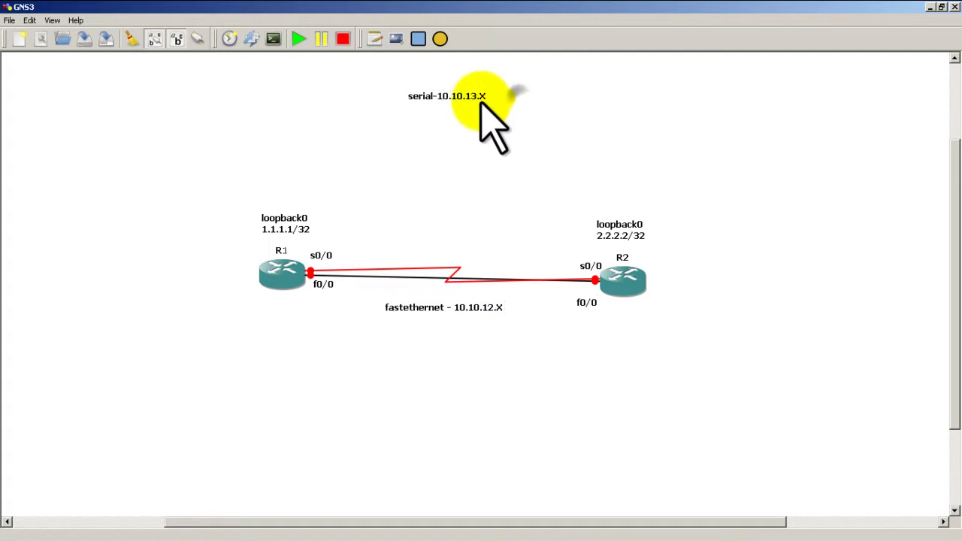
left_click(480, 95)
left_click_drag(479, 96, 481, 242)
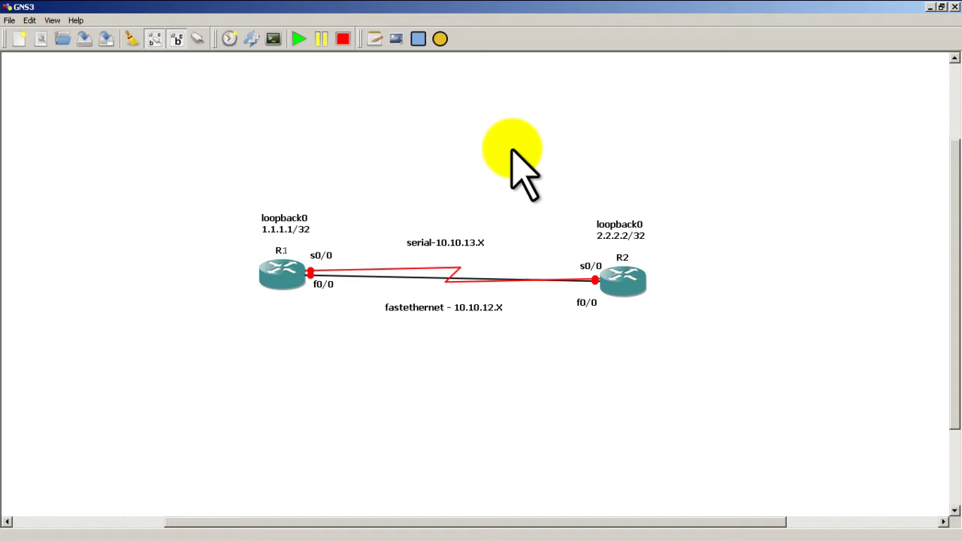
- Start all router instances and launch console windows for R1 and R2
left_click(10, 23)
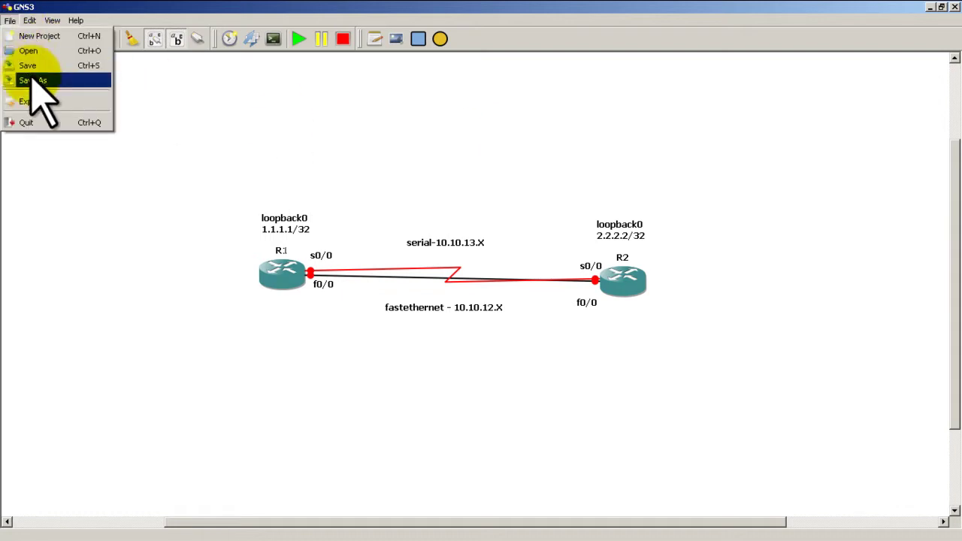
left_click(31, 80)
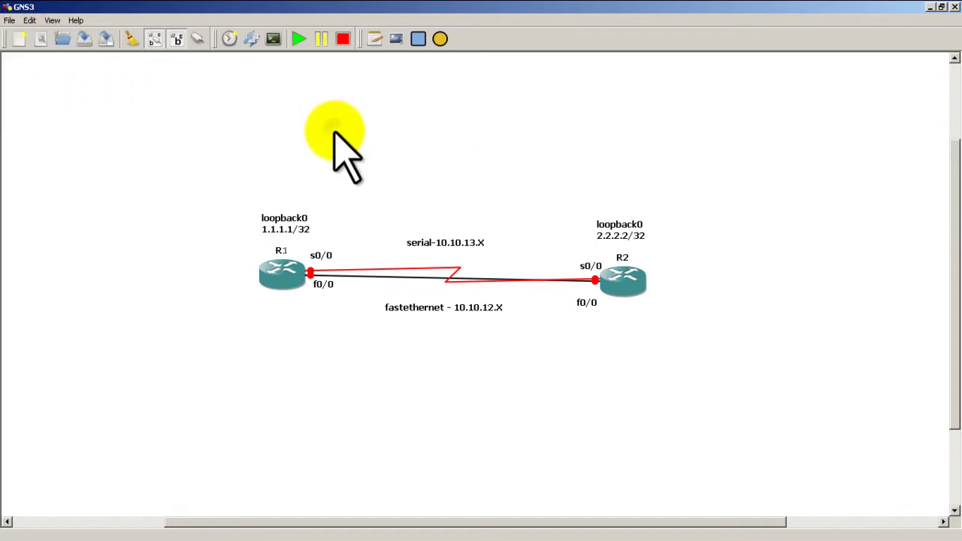
left_click(296, 37)
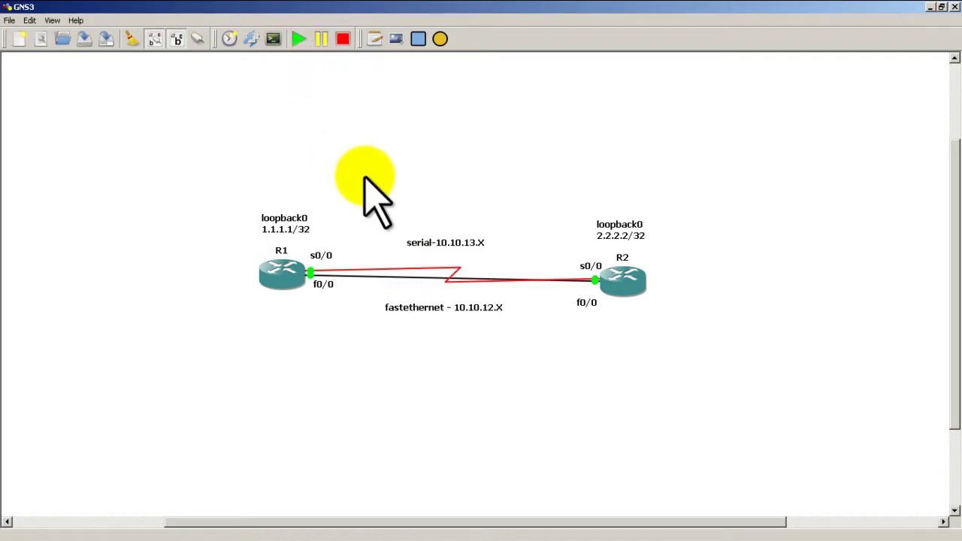
left_click(278, 45)
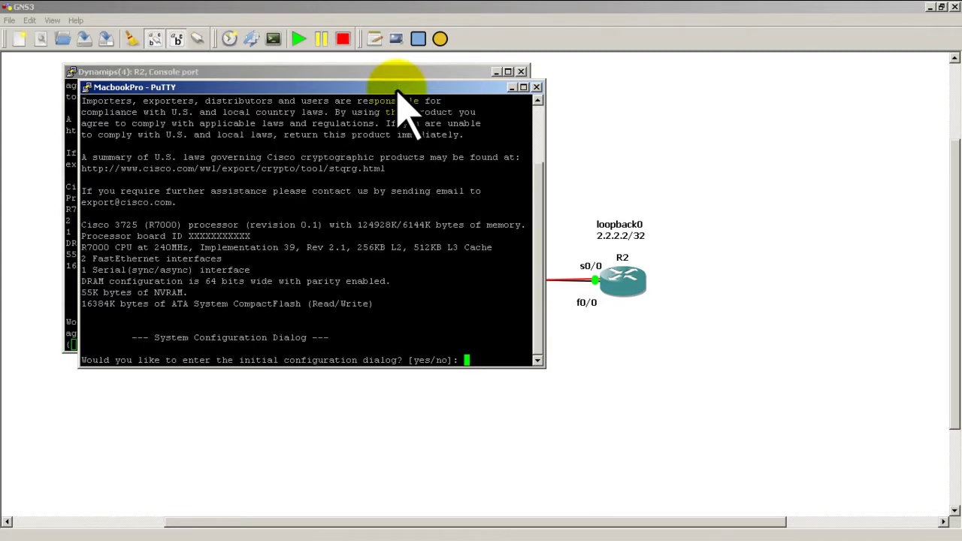
- Set R1's PuTTY console to a 14-point Courier New font with ClearType smoothing
left_click_drag(398, 105, 629, 75)
left_click(496, 71)
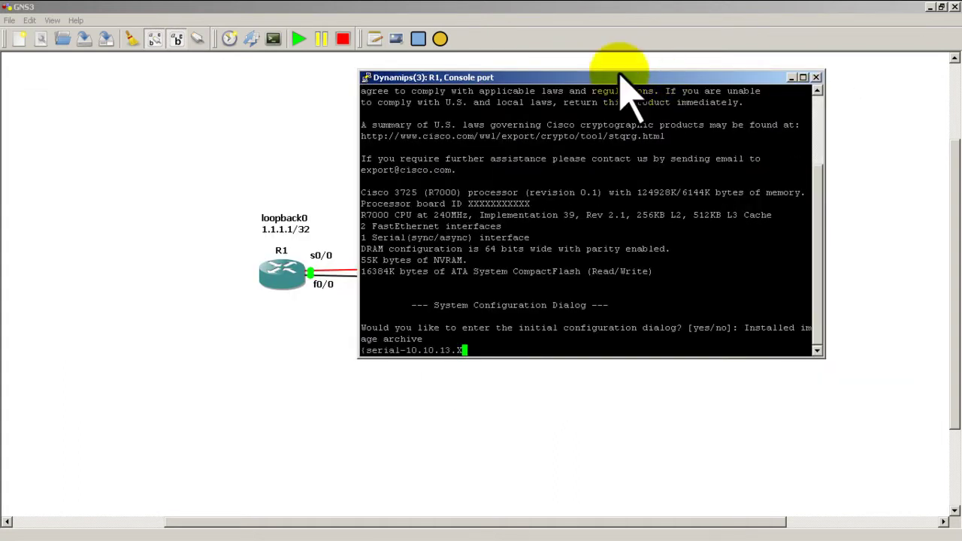
right_click(619, 75)
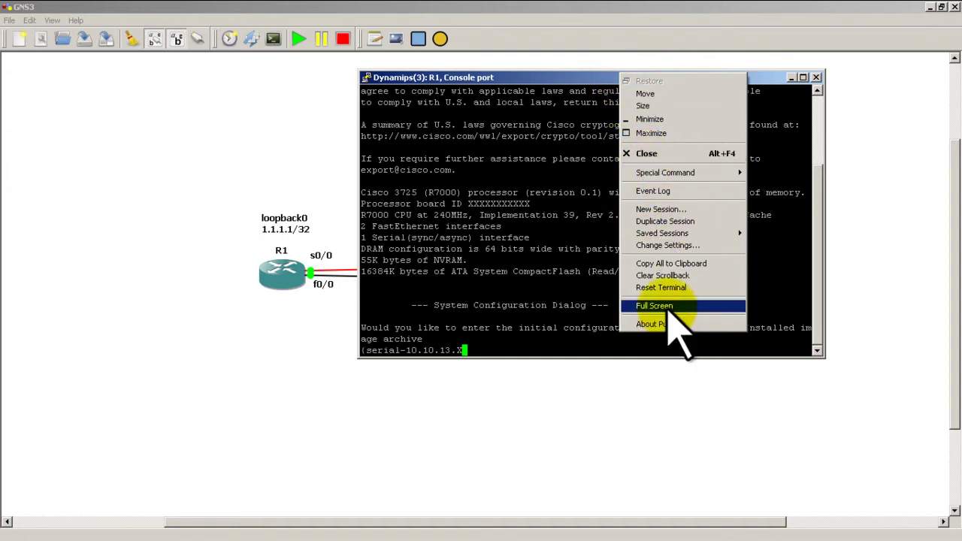
right_click(548, 78)
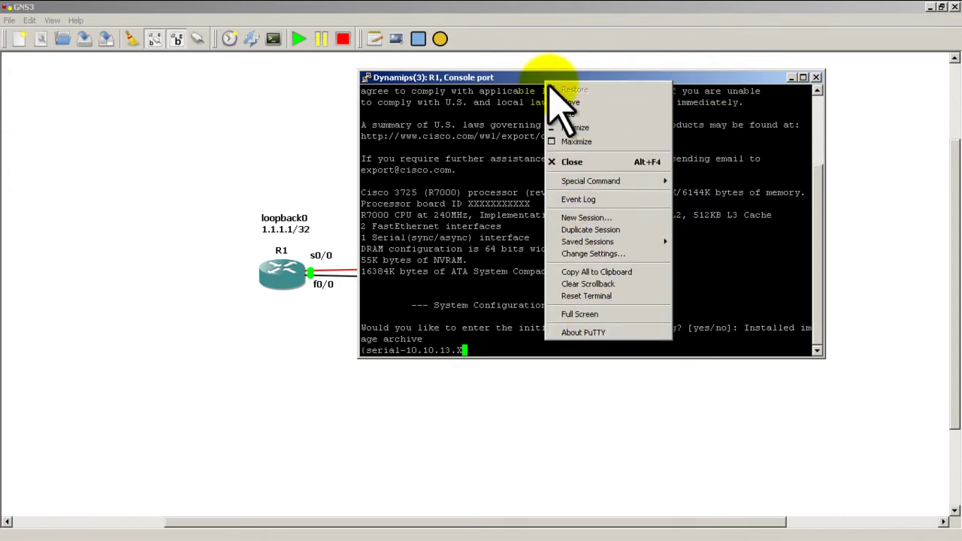
left_click(602, 253)
left_click(379, 233)
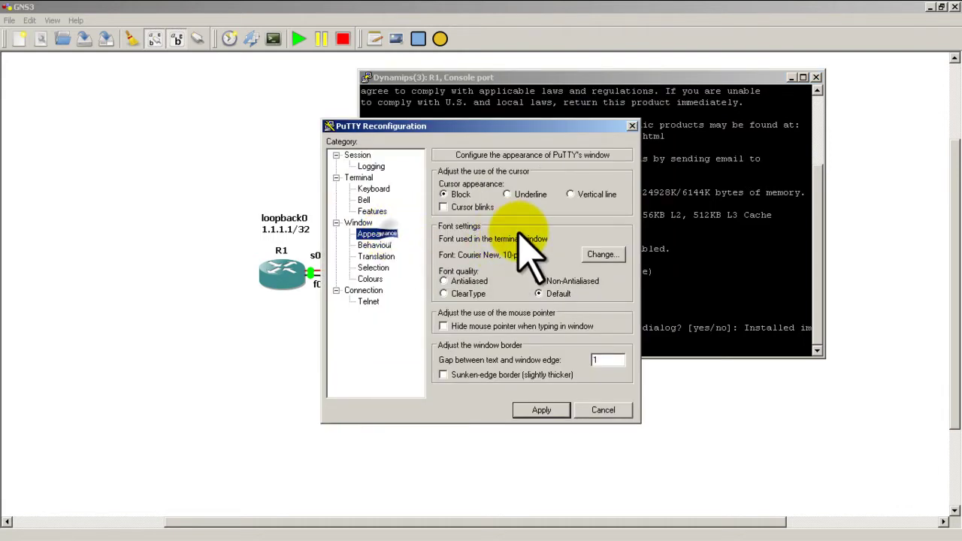
left_click(444, 293)
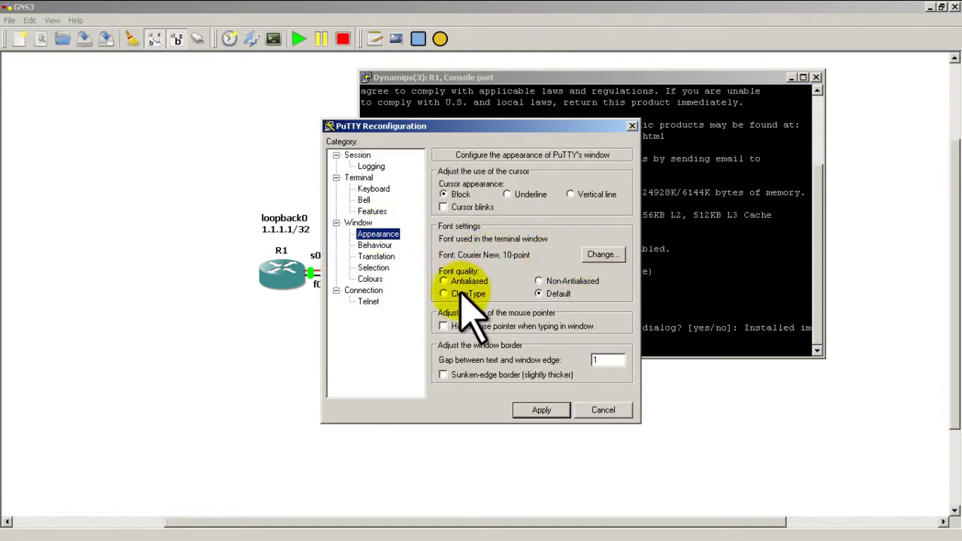
left_click(605, 255)
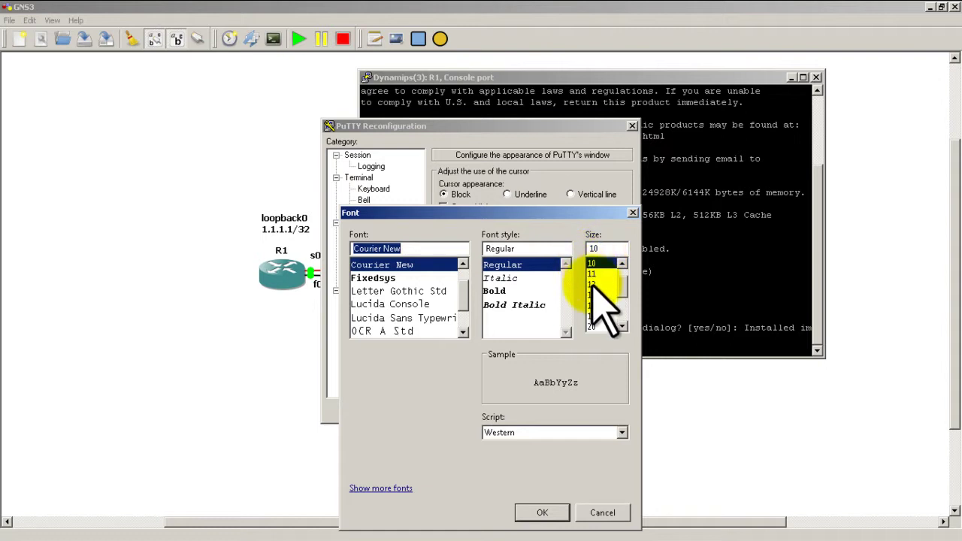
left_click(591, 294)
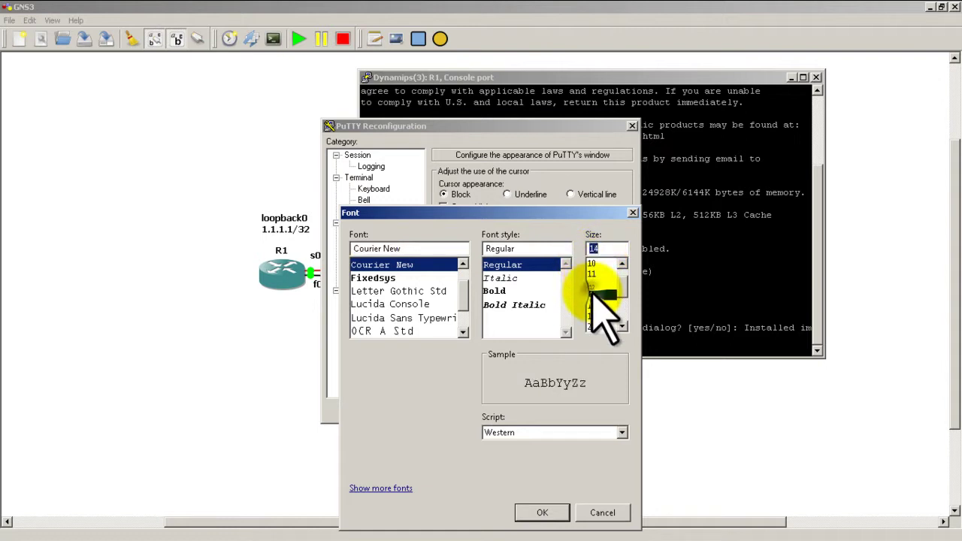
left_click(552, 512)
- Apply the new font, move the console up, and decline the initial configuration dialog
left_click(548, 412)
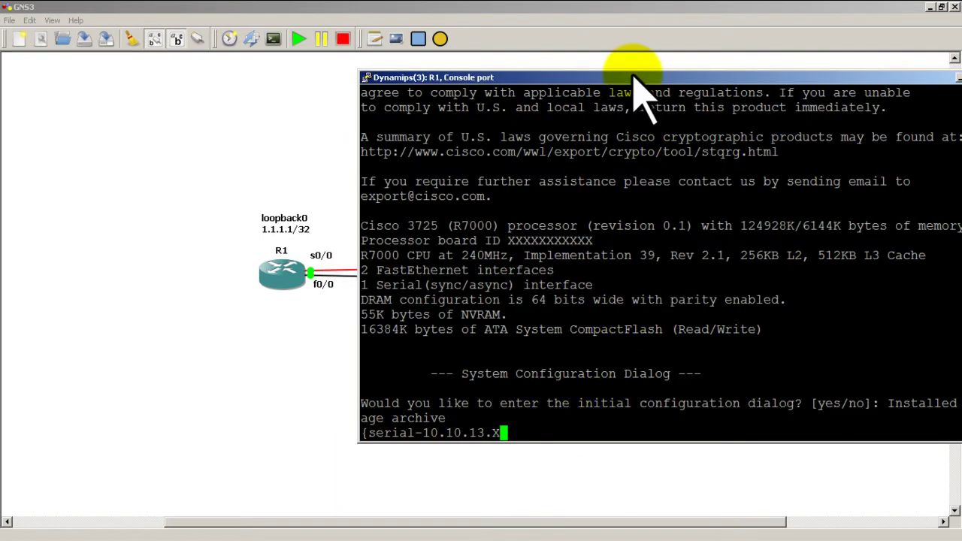
left_click_drag(633, 75, 596, 13)
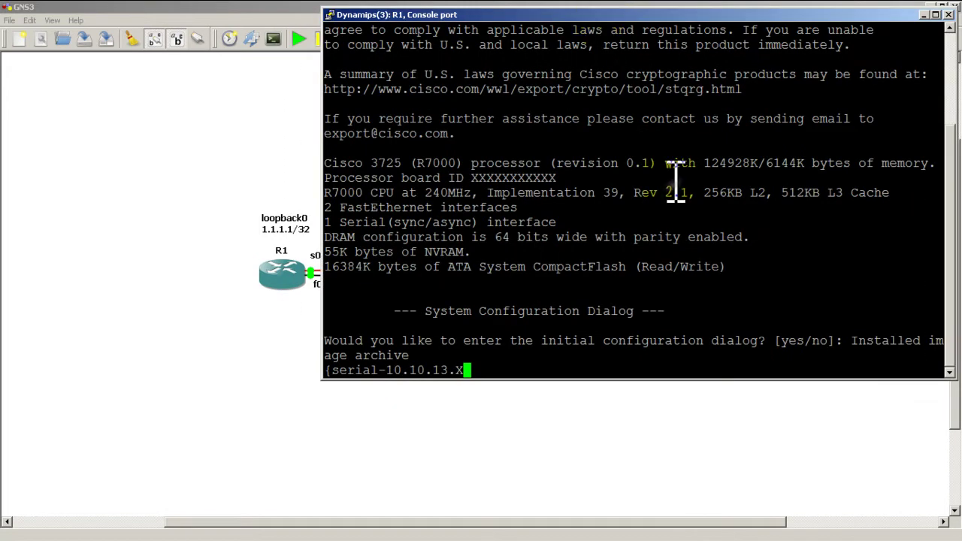
key("Return")
key("Return")
key("Return")
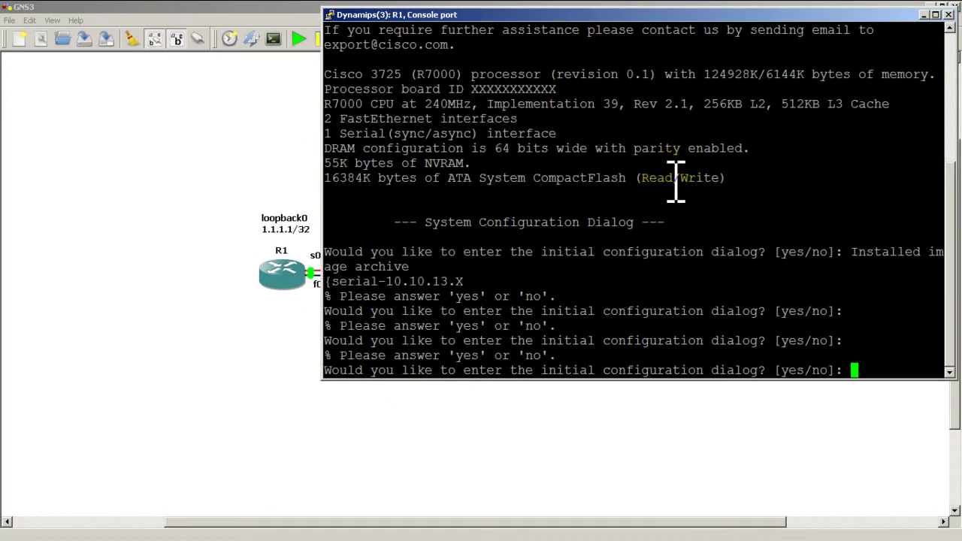
key("Return")
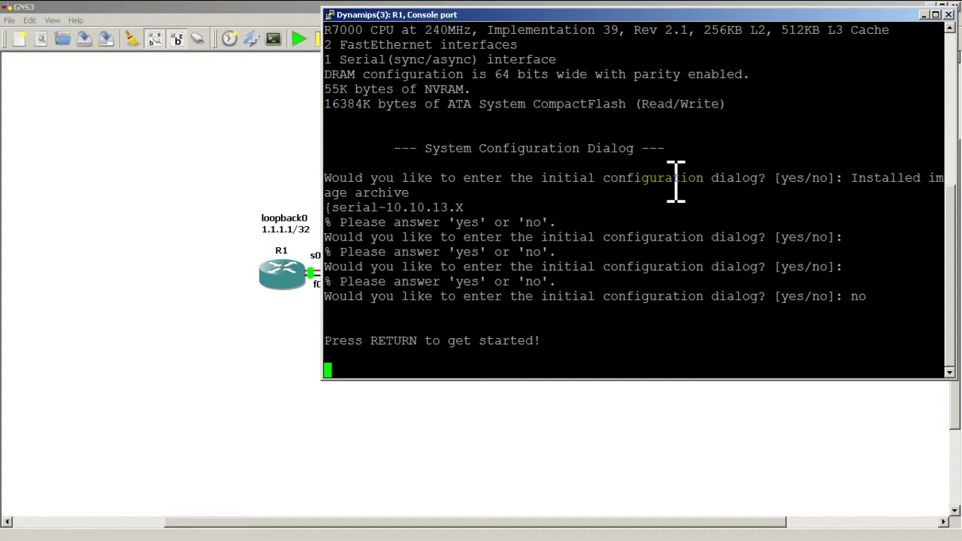
key("Return")
key("Return")
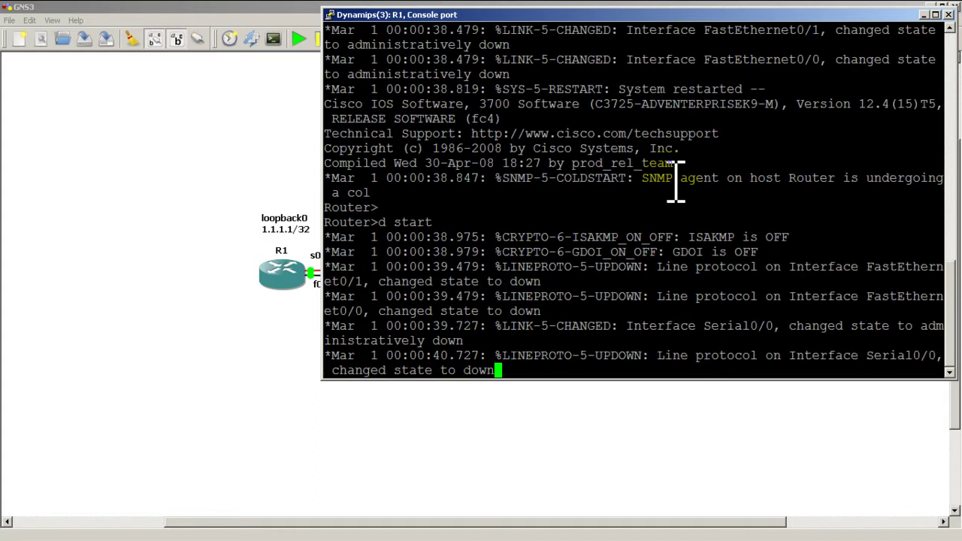
key("Return")
key("Return")
- Enter enable and conf t, set hostname R1, and run no ip domain-lookup
type("enable")
key("Return")
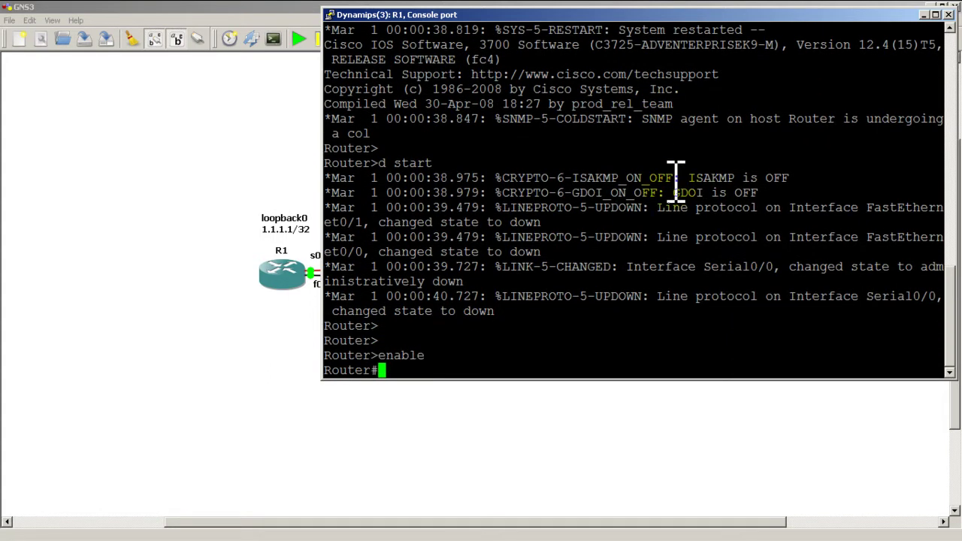
type("conf t")
key("Return")
type("hostname R1")
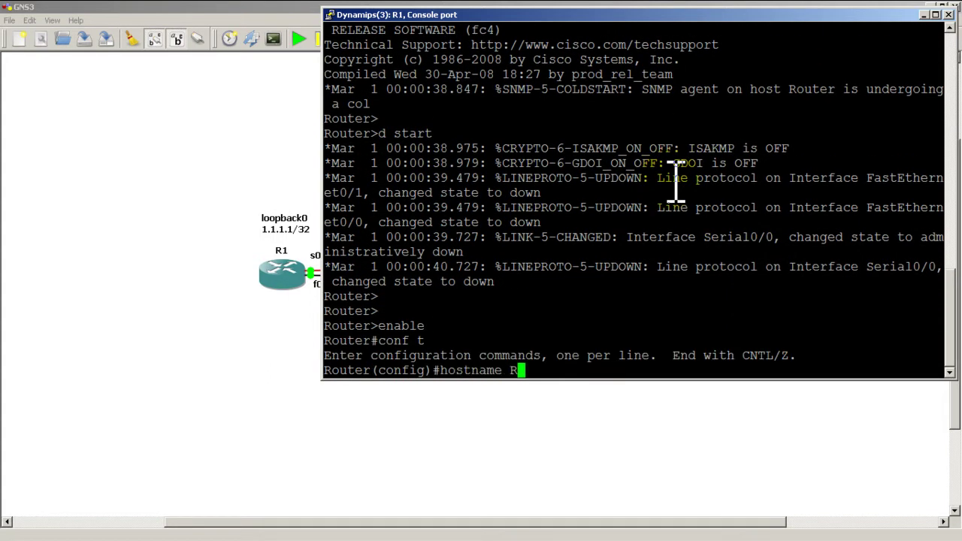
key("Return")
type("no ip domain-")
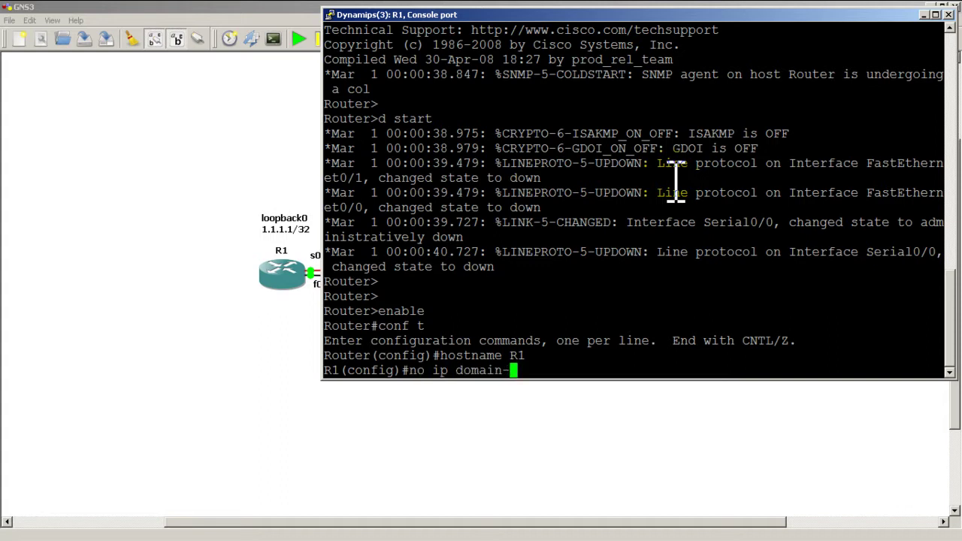
type("lookup")
key("Return")
key("Return")
key("Return")
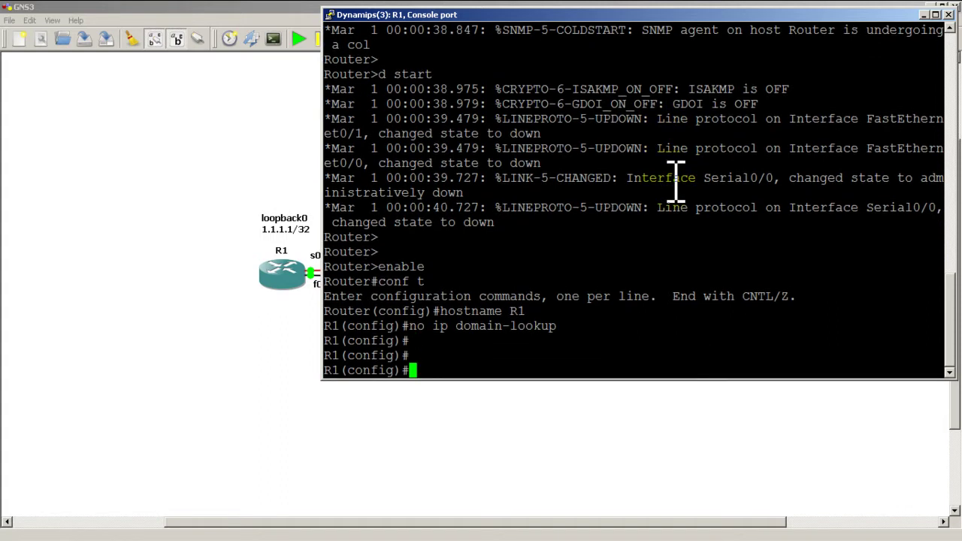
- Assign interface loopback0 the address 1.1.1.1 255.255.255.255
type("int loopback0")
key("Return")
type("ip")
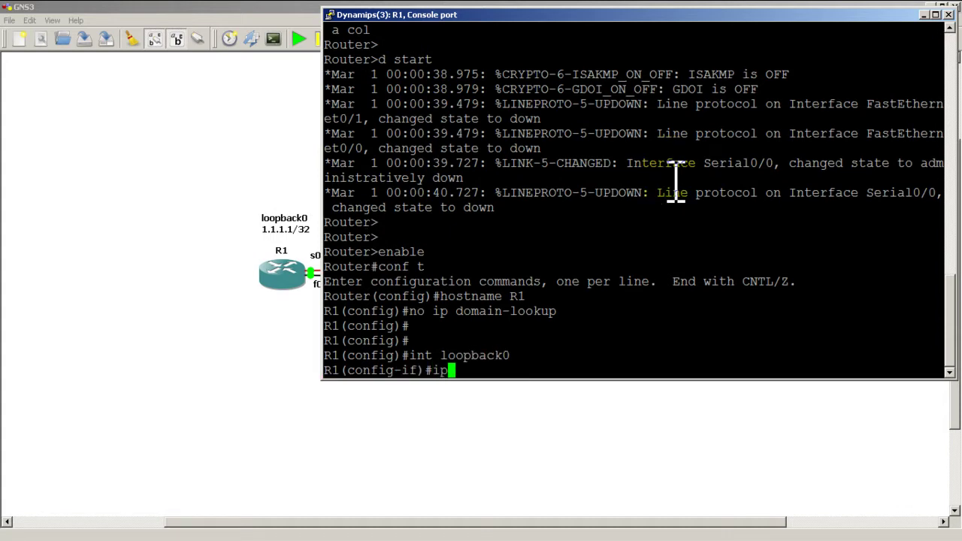
type(" add")
key("Tab")
type("1.")
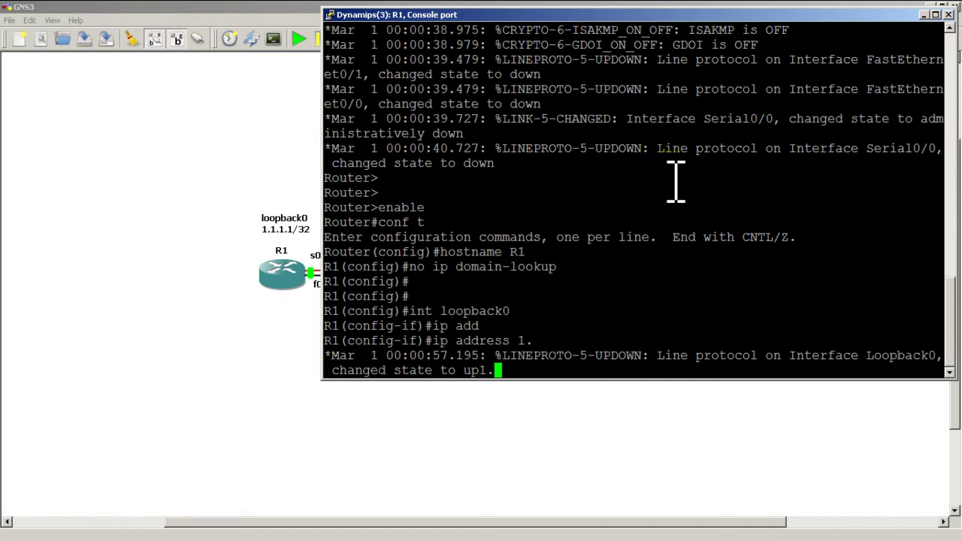
type("1.1.1 255.255.255.255")
key("Return")
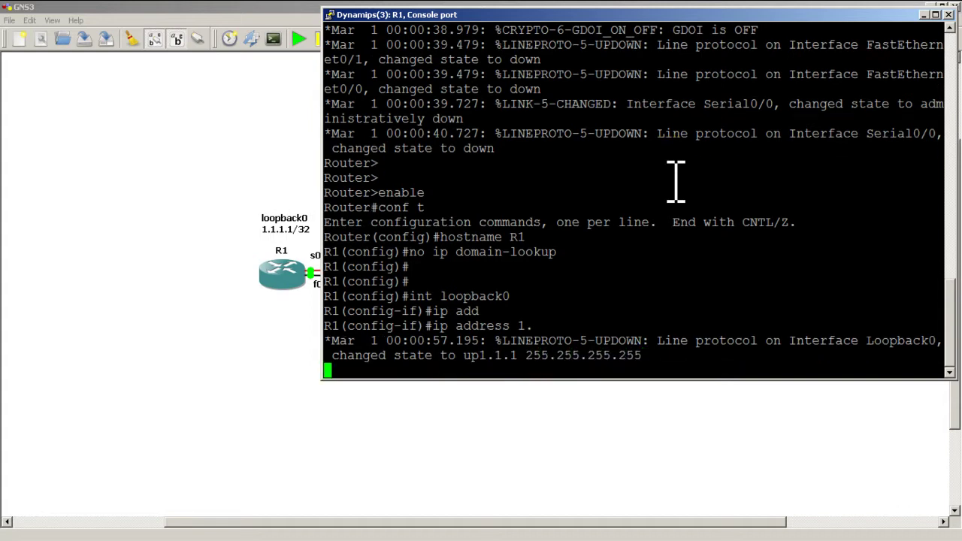
key("Return")
key("Return")
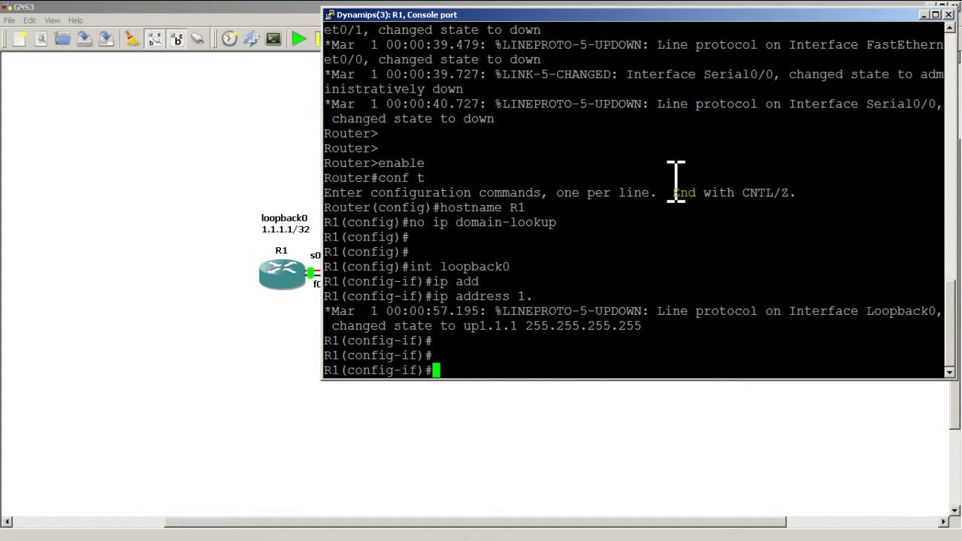
- Enable logging synchronous on line con 0
type("line con 0")
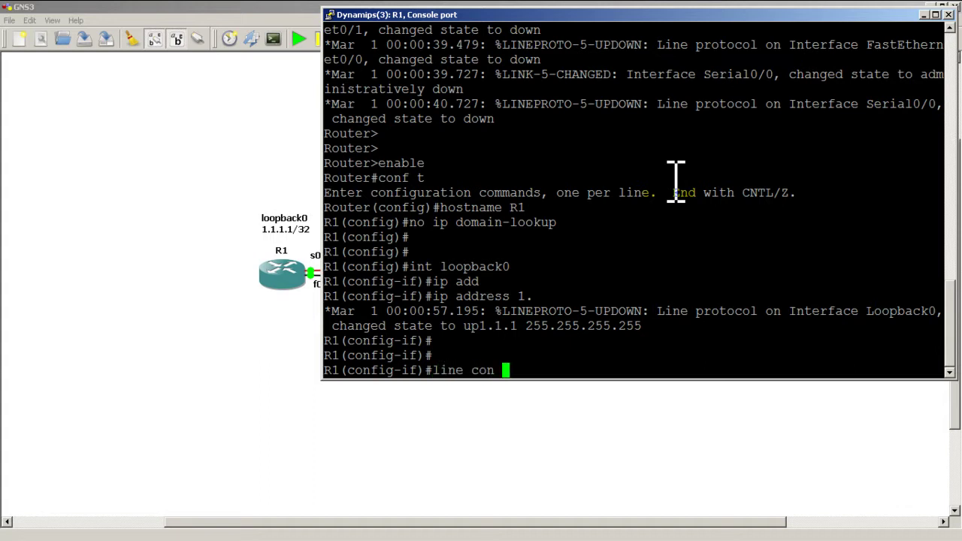
key("Return")
type("logg")
key("Tab")
type("synch")
key("Tab")
key("Return")
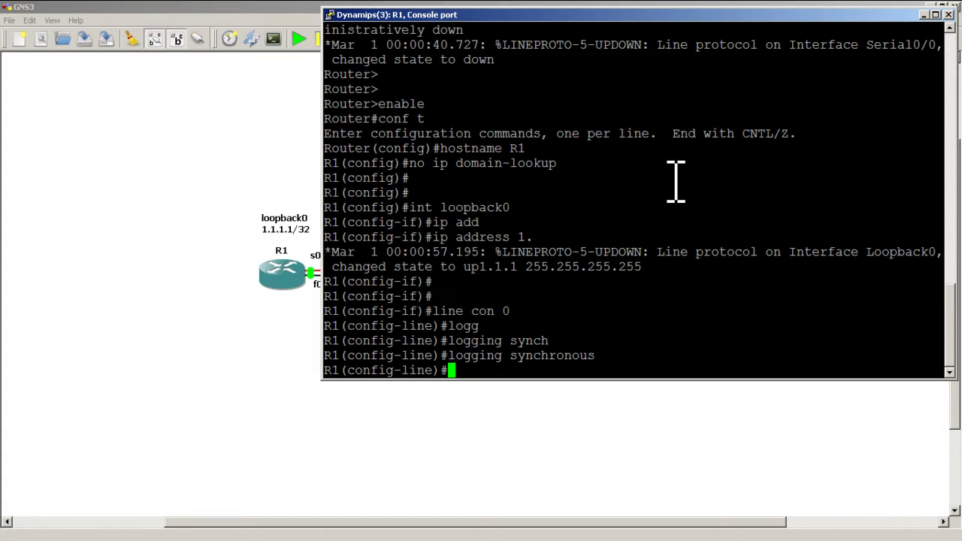
- Give FastEthernet0/0 the address 10.10.12.1 255.255.255.0 and bring it up with no shut
type("int fast 0/0")
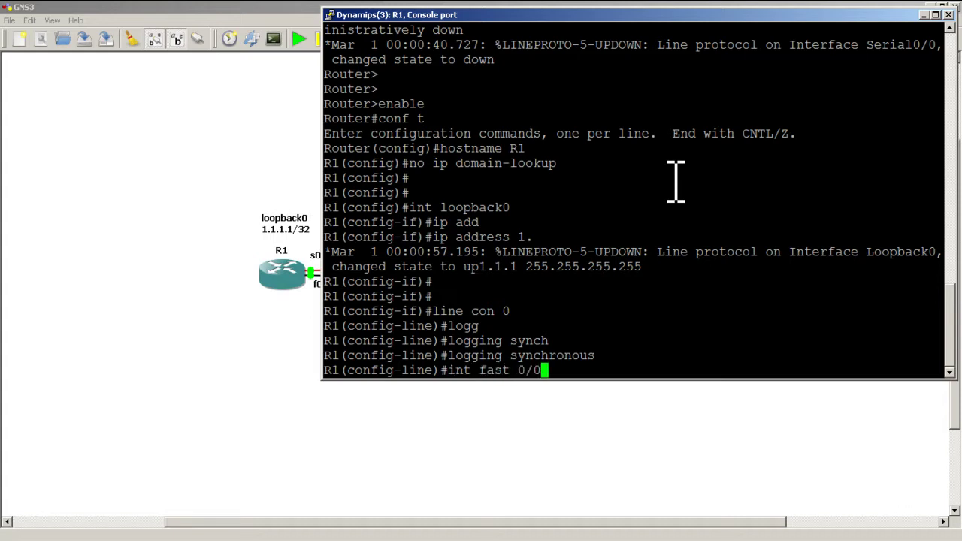
key("Return")
type("ip add")
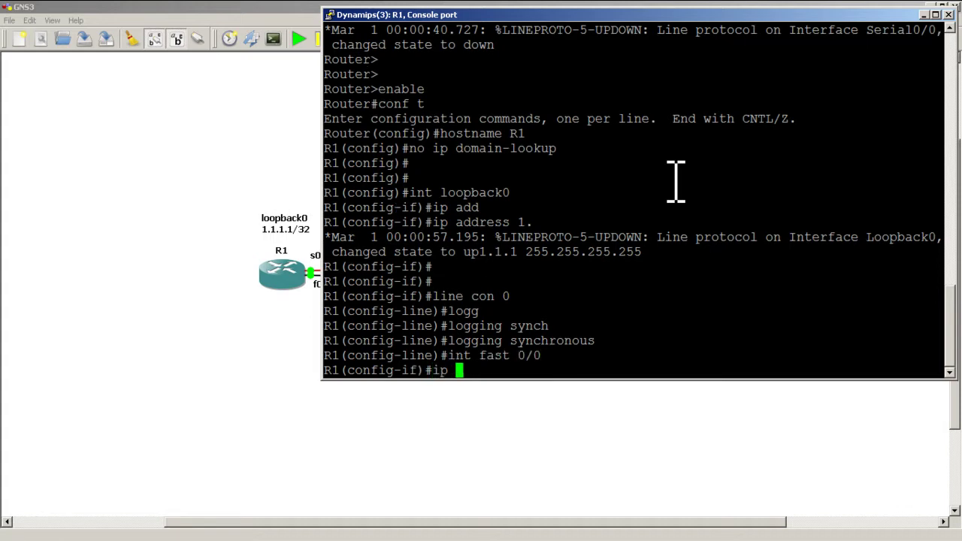
key("Tab")
type("10.10.12")
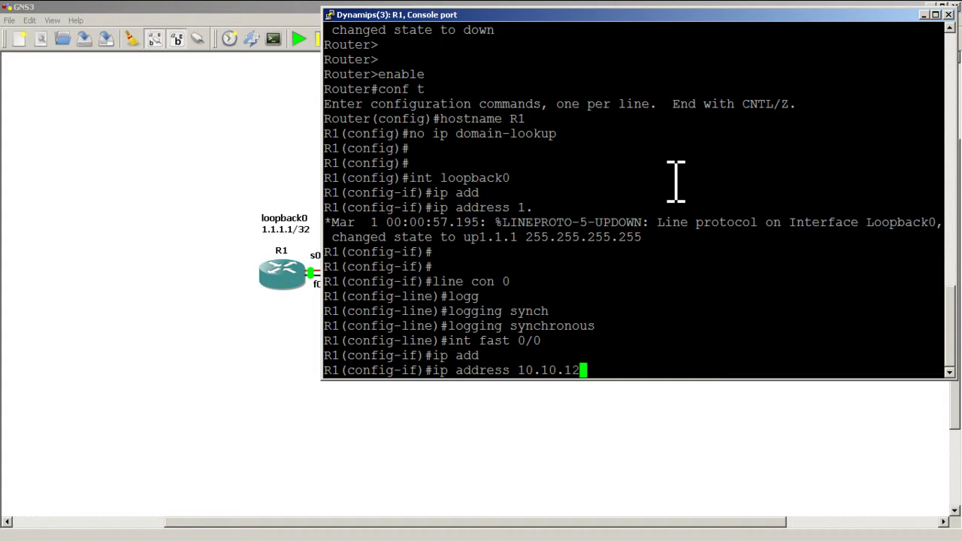
type(".1 255.255.")
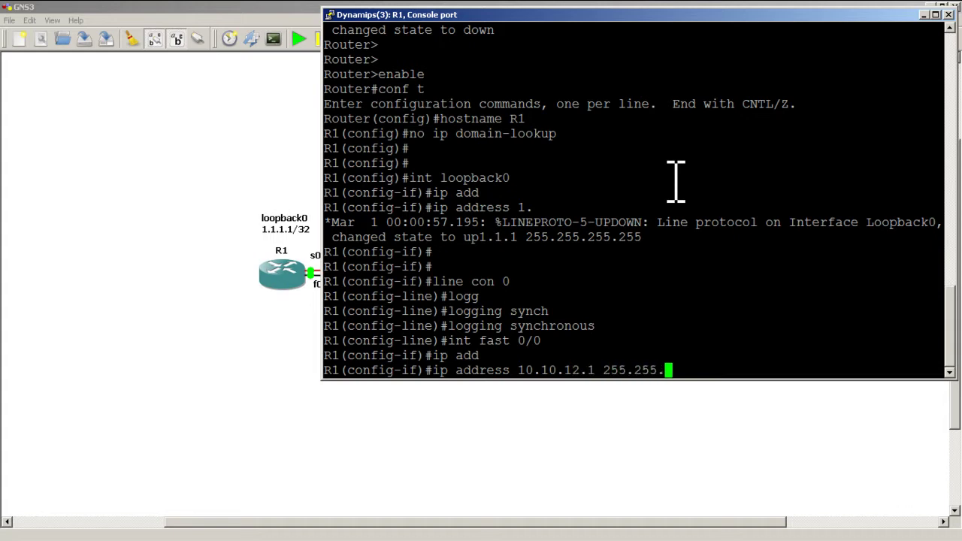
type("255.0")
key("Return")
type("no shut")
key("Return")
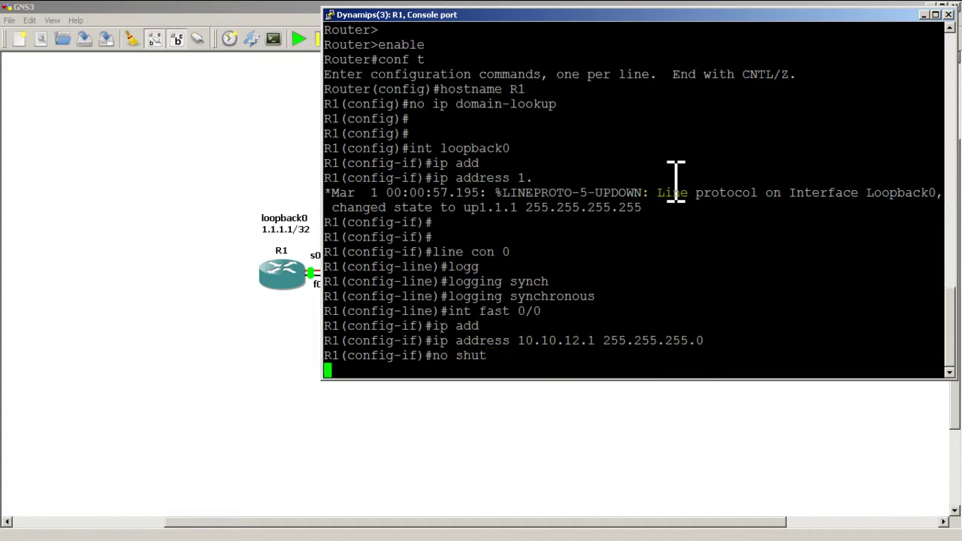
- Give Serial0/0 the address 10.10.13.1 255.255.255.0, bring it up, and exit the interface
type("int serial 0")
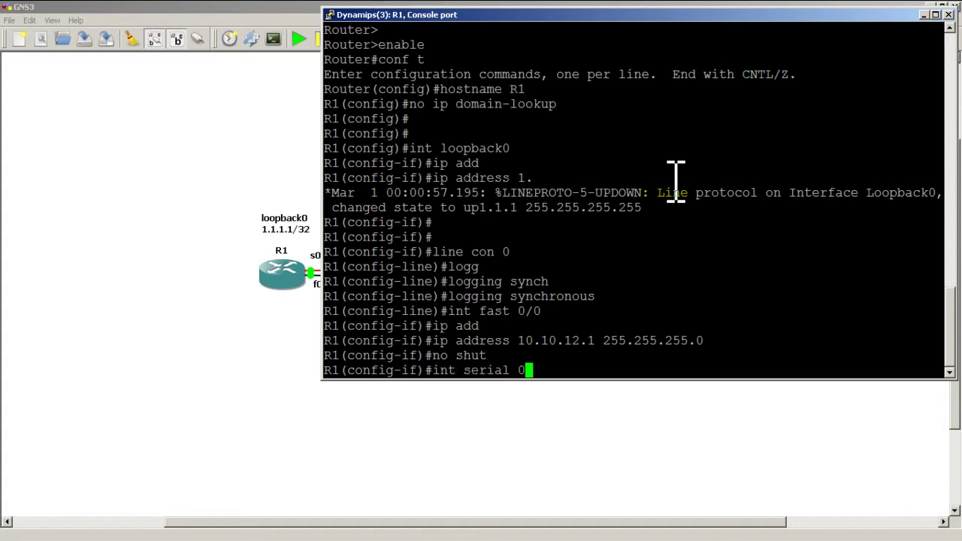
type("/0")
key("Return")
type("ip add")
key("Tab")
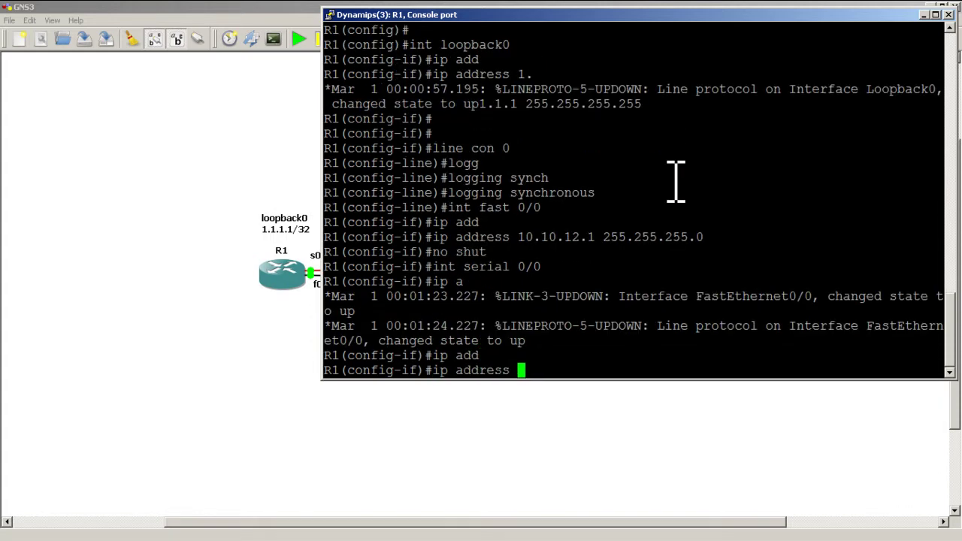
type("10.10.13.1 255")
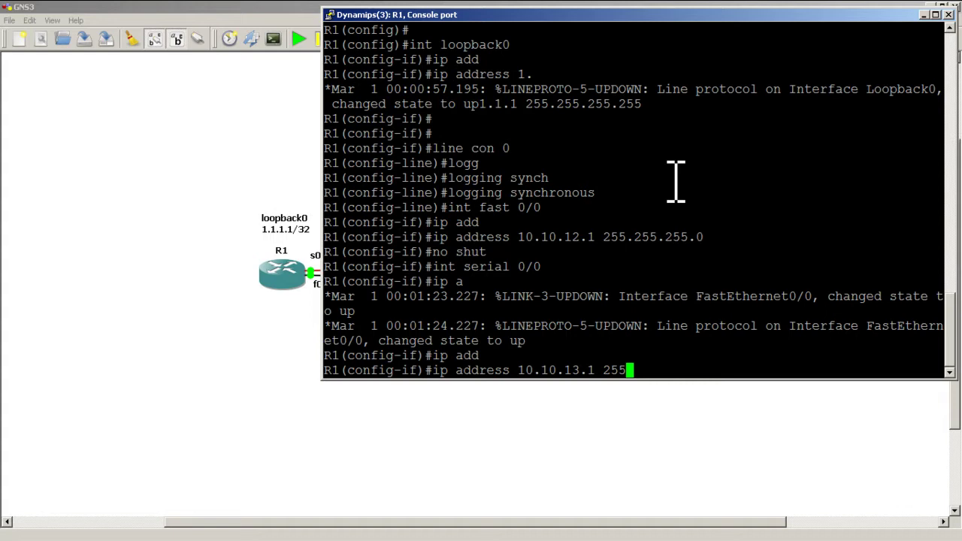
type(".255.255.0")
key("Return")
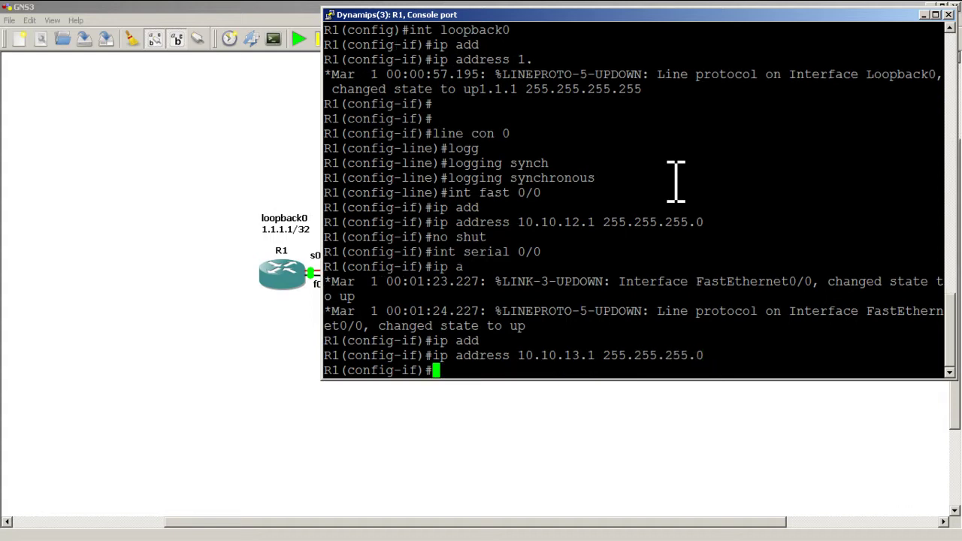
type("no shut")
key("Return")
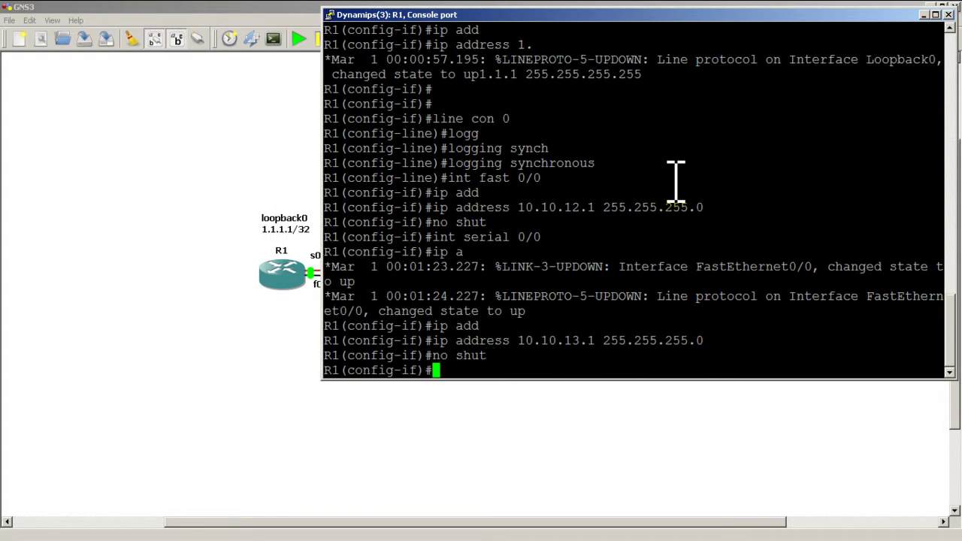
type("exit")
key("Return")
- Save R1's running config with wr and check the interface summary with show ip int br
type("exit")
key("Return")
type("wr")
key("Return")
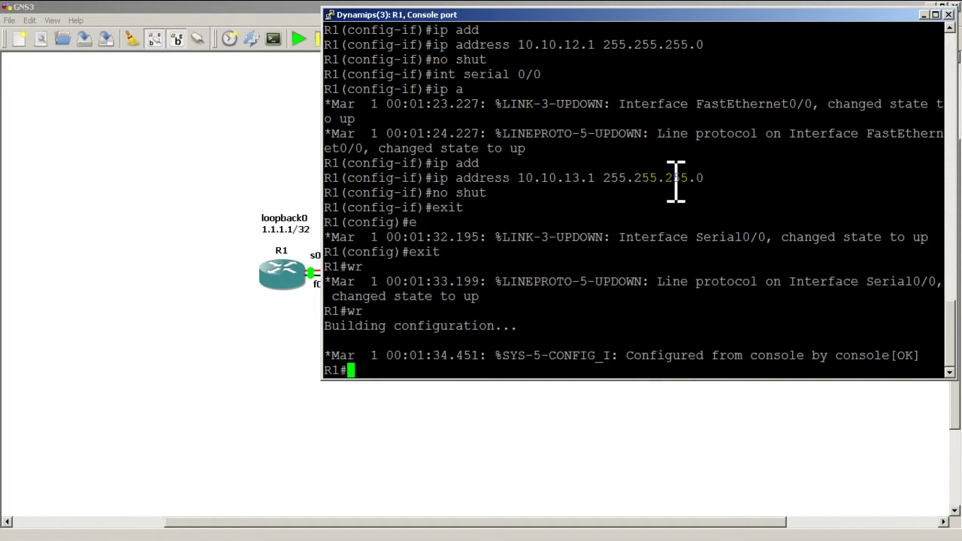
type("show ip int br")
key("Return")
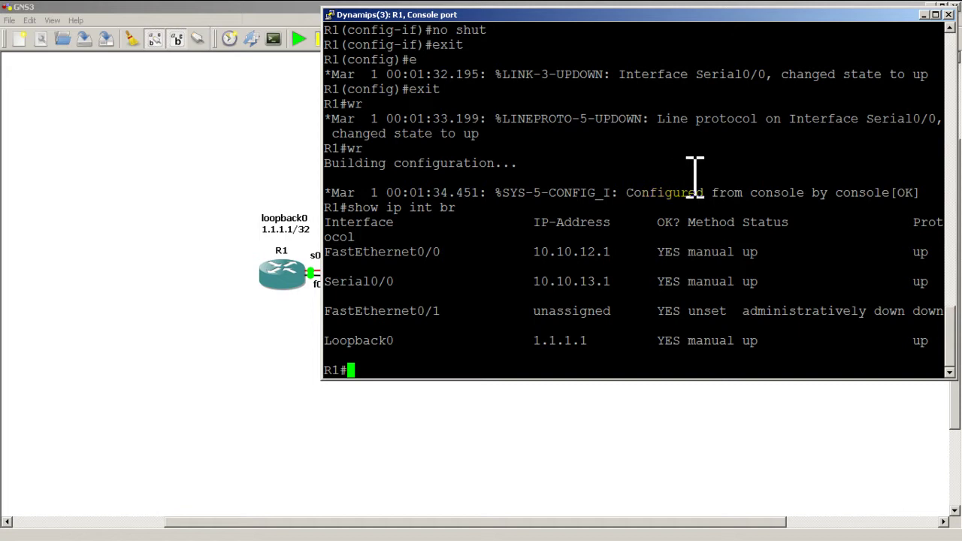
- Minimize R1's console and bring up R2's console from the taskbar
left_click(923, 17)
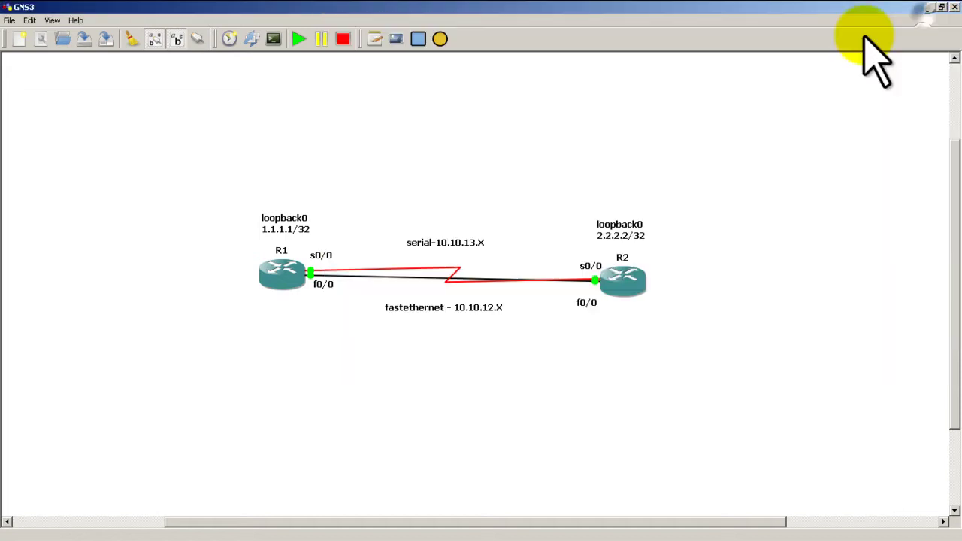
left_click(293, 533)
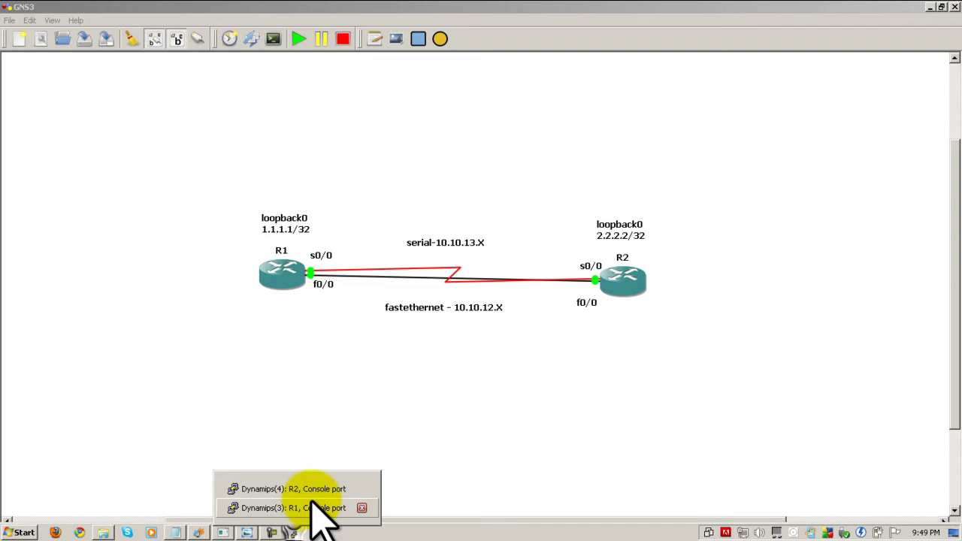
left_click(316, 507)
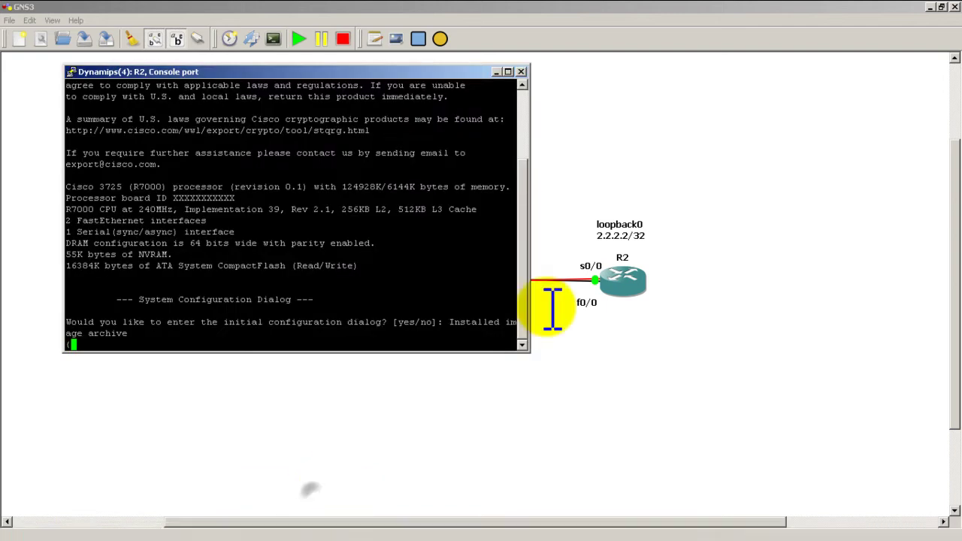
- Set R2's console font to 14-point Courier New and move the window to the upper left
right_click(335, 72)
left_click(408, 243)
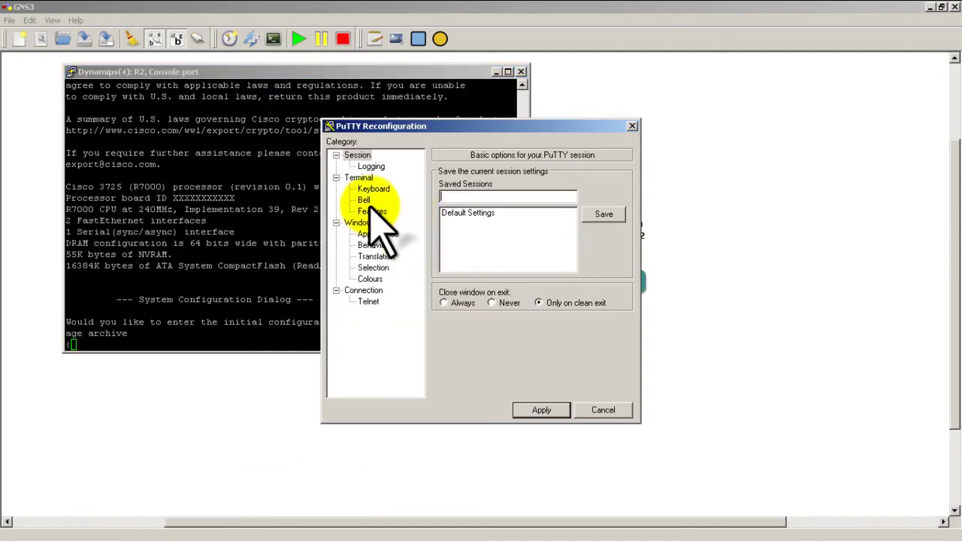
left_click(378, 234)
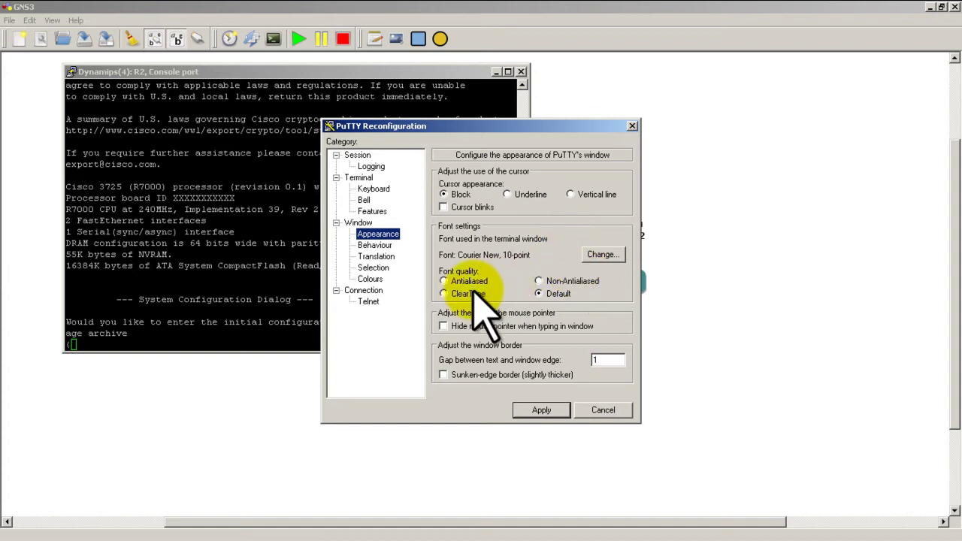
left_click(601, 254)
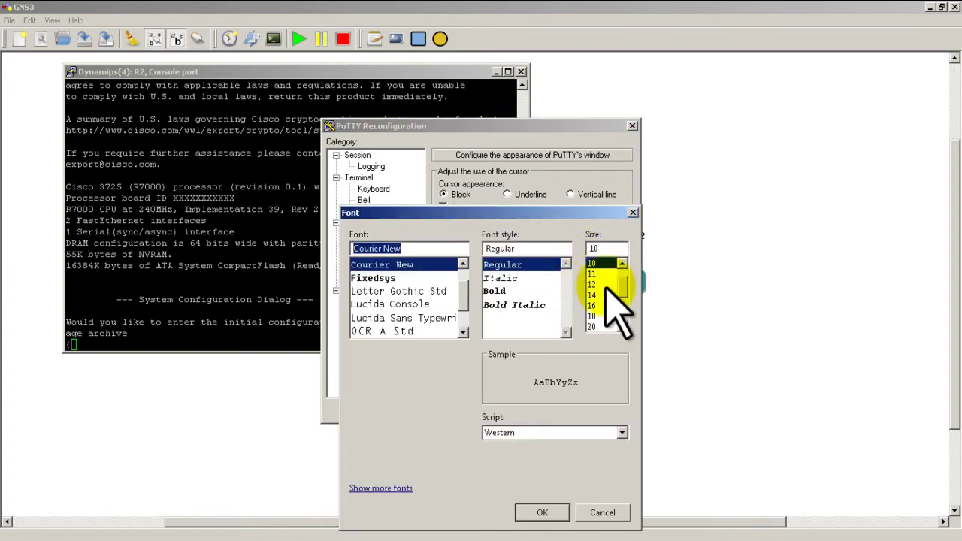
left_click(598, 300)
left_click(542, 512)
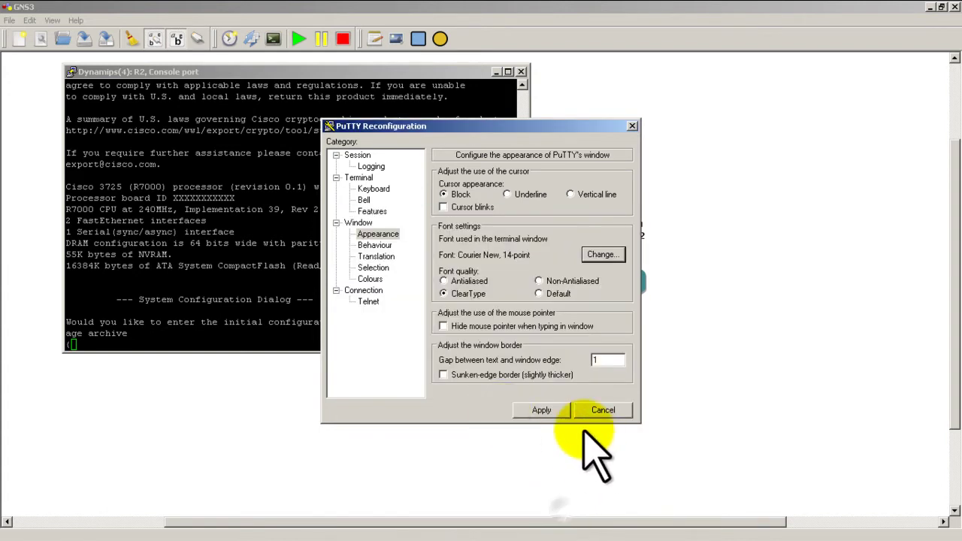
left_click(563, 410)
left_click_drag(404, 69, 350, 56)
- Answer no to R2's initial configuration dialog and enter privileged mode with enable
key("Return")
key("Return")
key("Return")
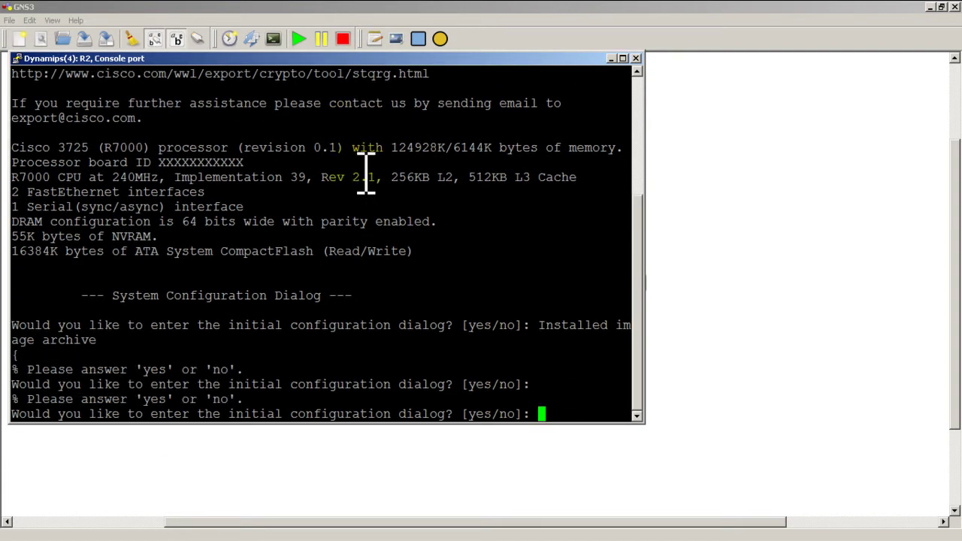
type("no")
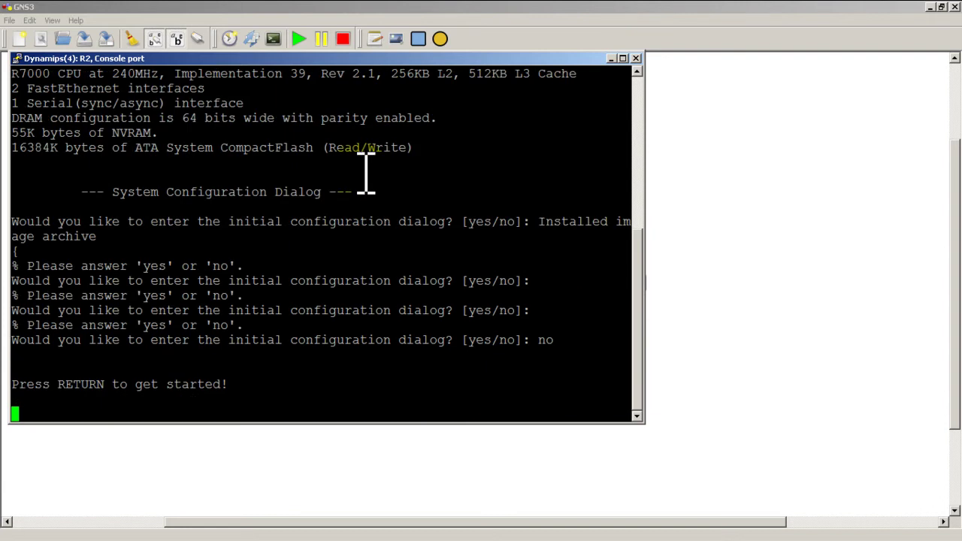
key("Return")
key("Return")
key("Return")
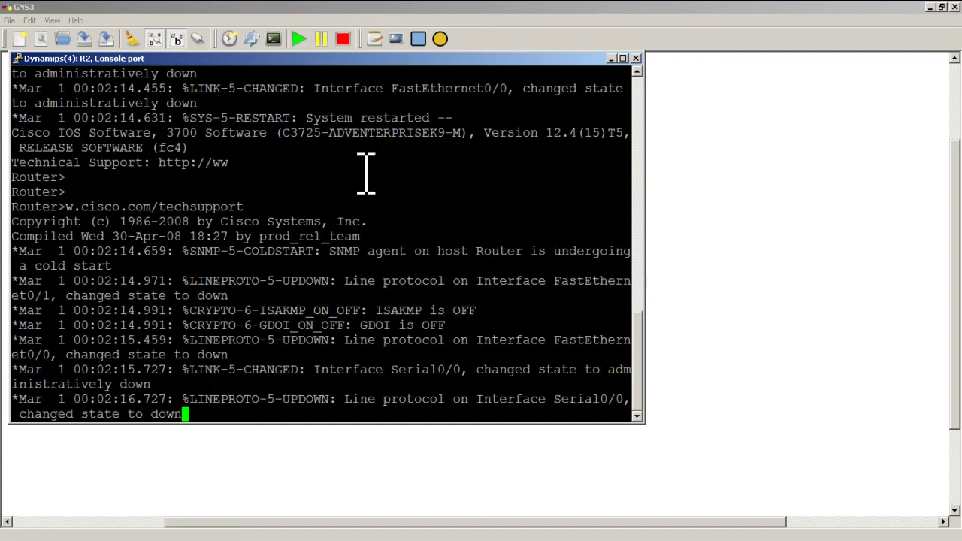
key("Return")
type("enable")
key("Return")
- In global config, set hostname R2 and disable domain lookup with no ip domain-lookup
type("conf t")
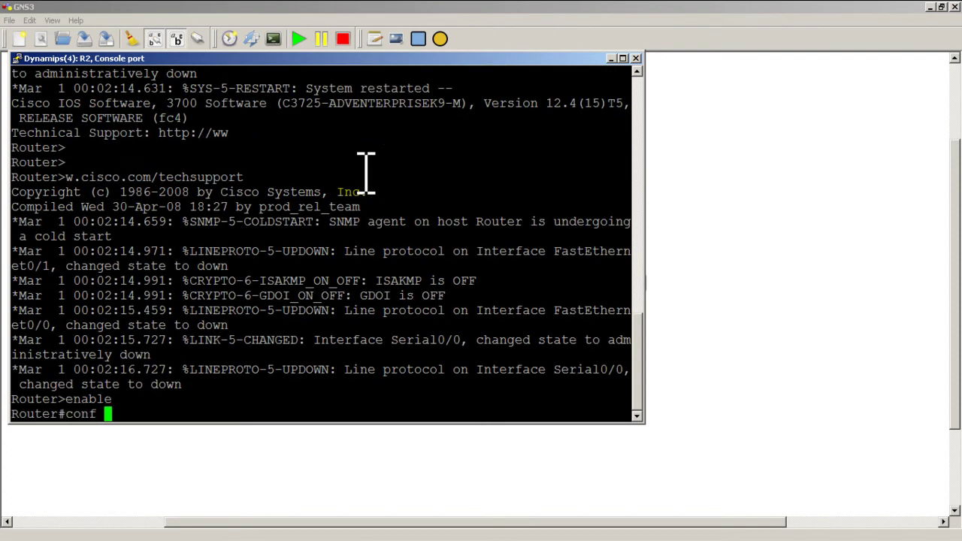
key("Return")
type("hostname R2")
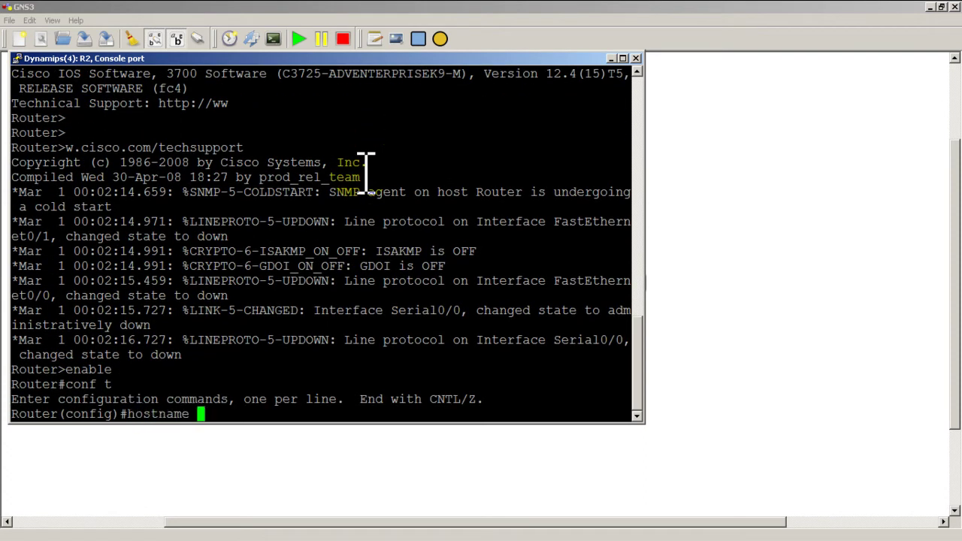
key("Return")
type("no ip domain-lookup")
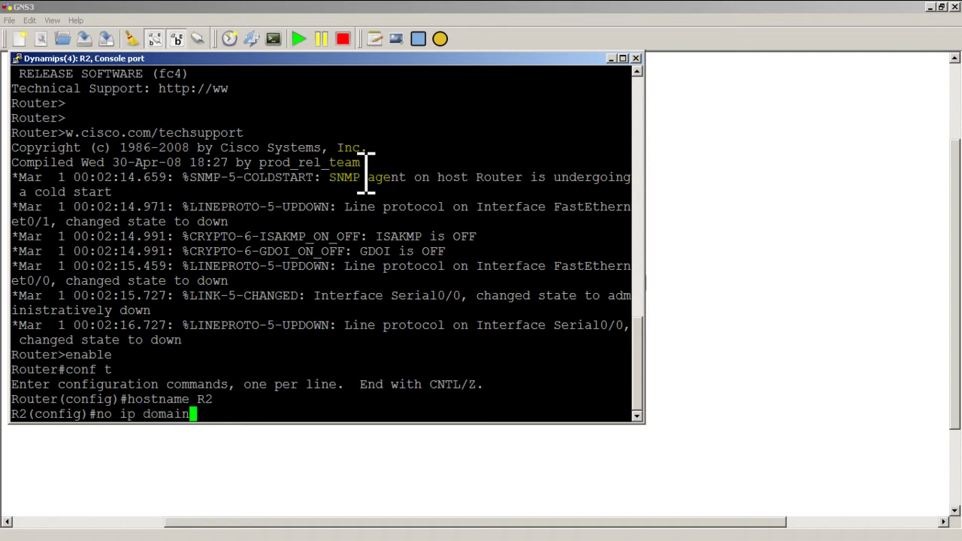
key("Return")
- Enable logging synchronous on line con 0
type("line")
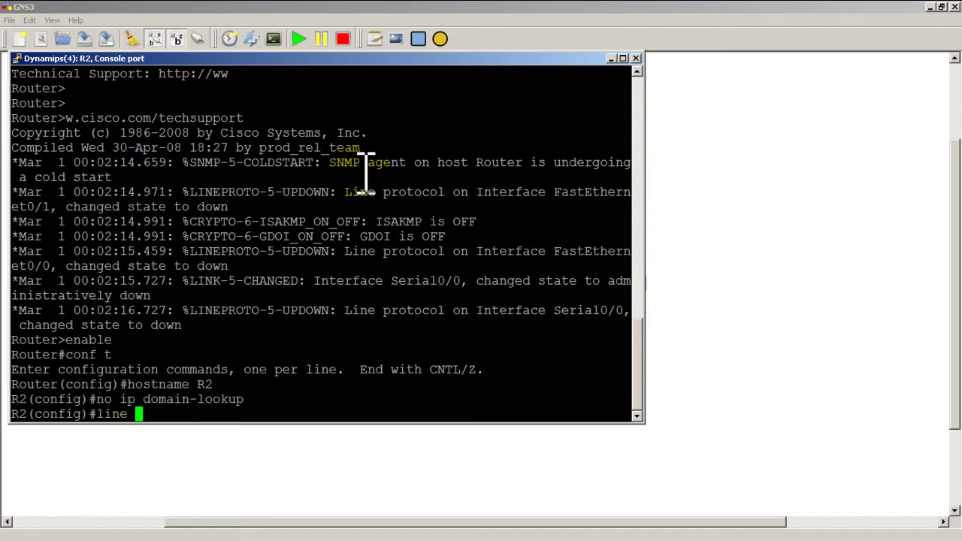
type(" con 0")
key("Return")
type("logg")
key("Tab")
type("synch")
key("Tab")
key("Return")
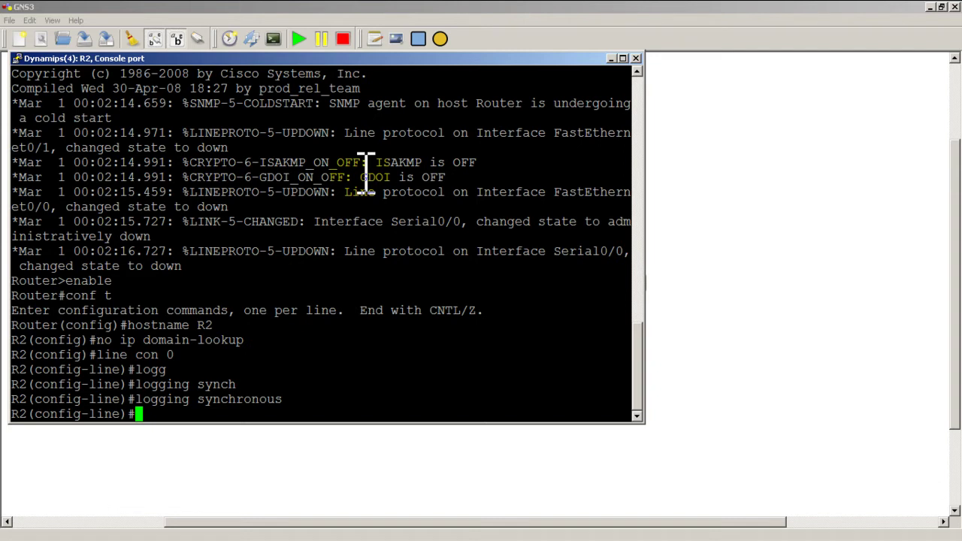
- Assign Loopback0 the address 2.2.2.2 255.255.255.255
type("int loopback0")
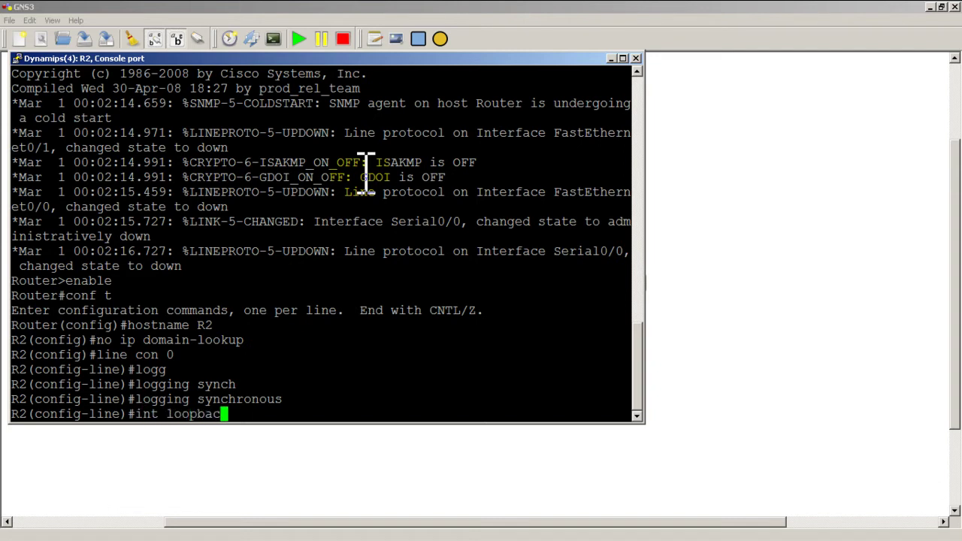
key("Return")
type("ip add")
key("Tab")
type("2.2.")
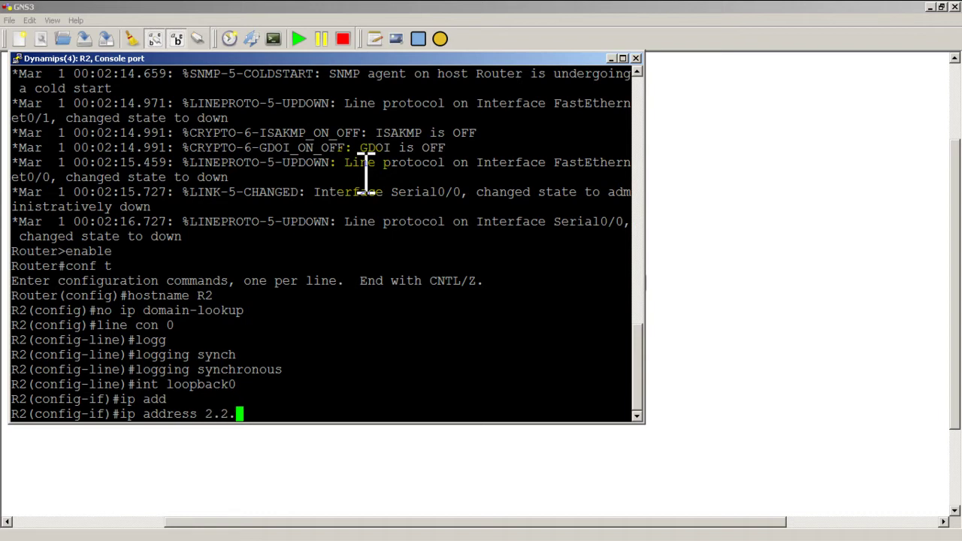
type("2.2 255.25")
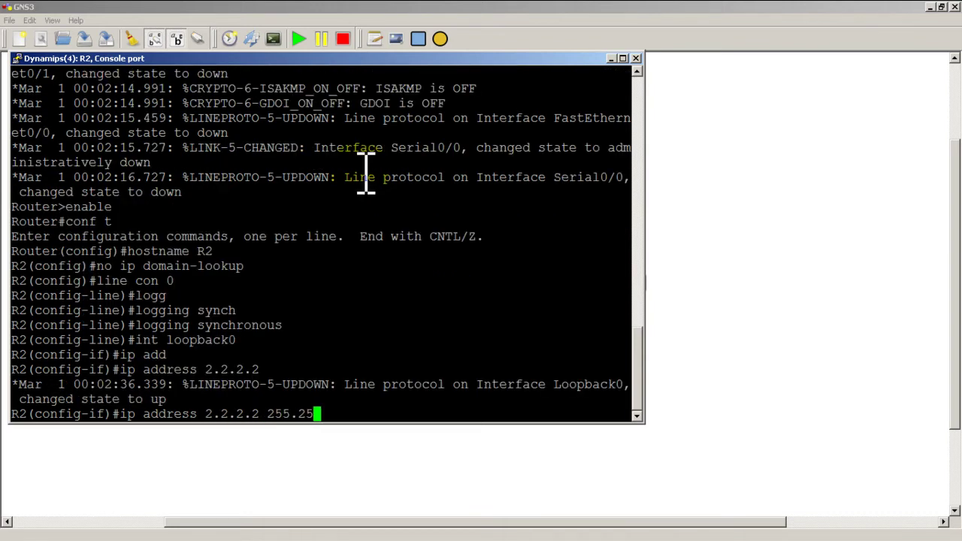
type("5.255.255.255.25")
key("Return")
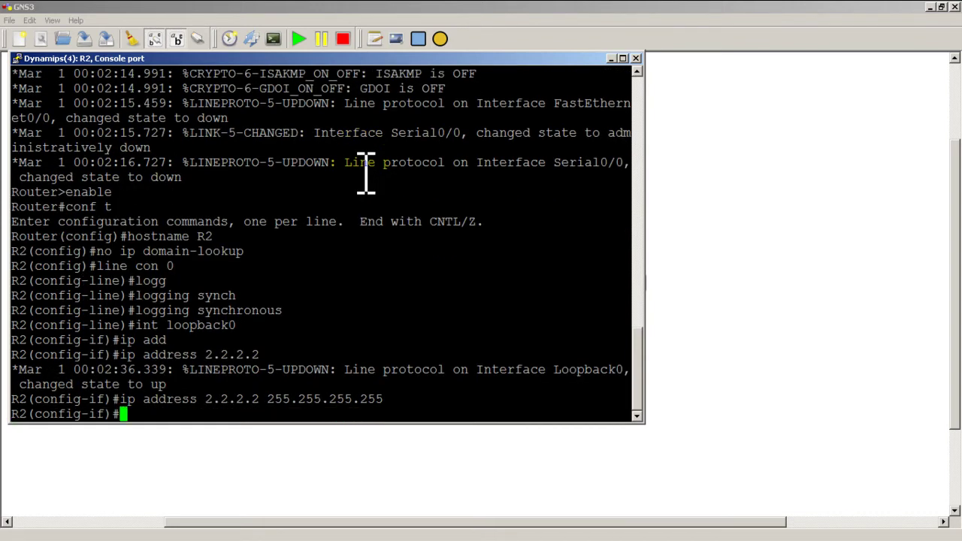
- Give FastEthernet0/0 10.10.12.2 255.255.255.0 and bring it up with no shut
type("int fast 0/0")
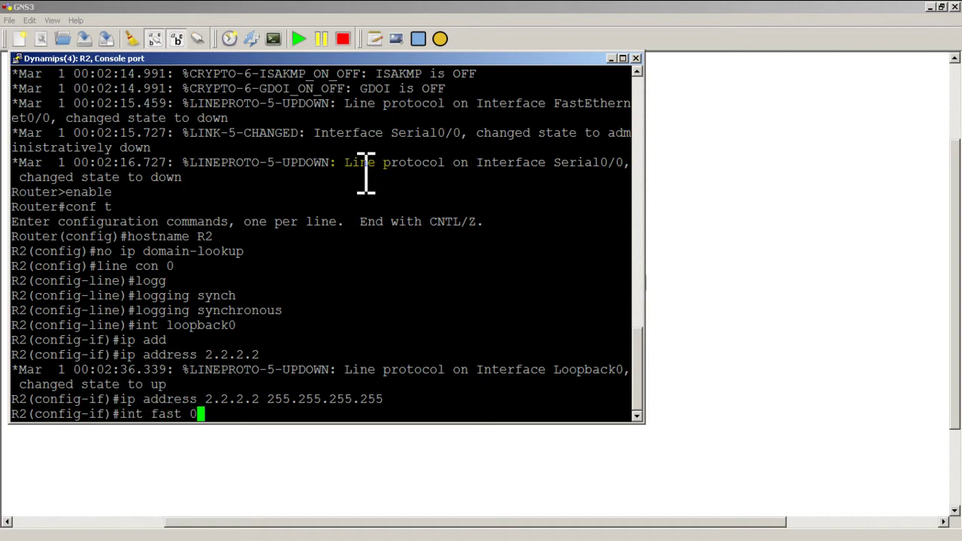
key("Return")
type("ip add")
key("Tab")
type("10.10")
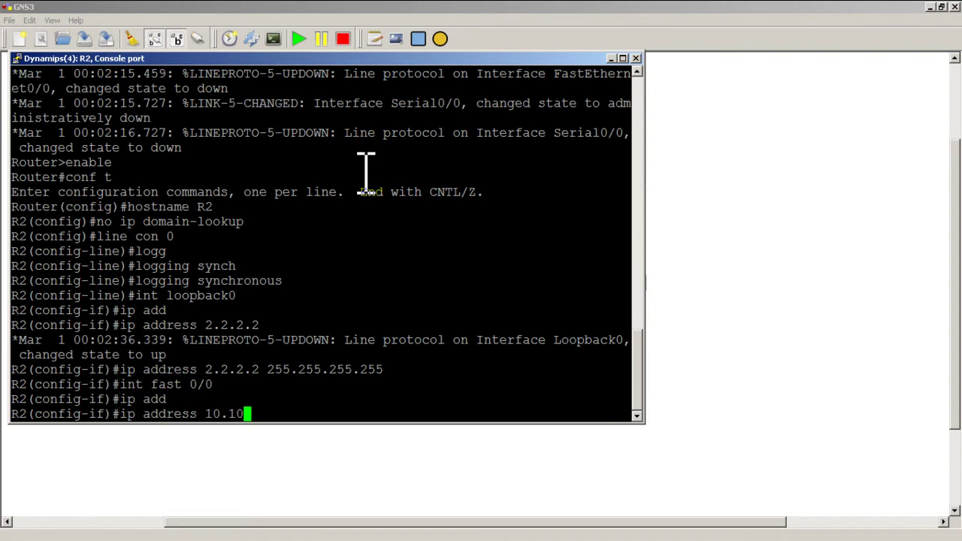
type(".12.2 255.25")
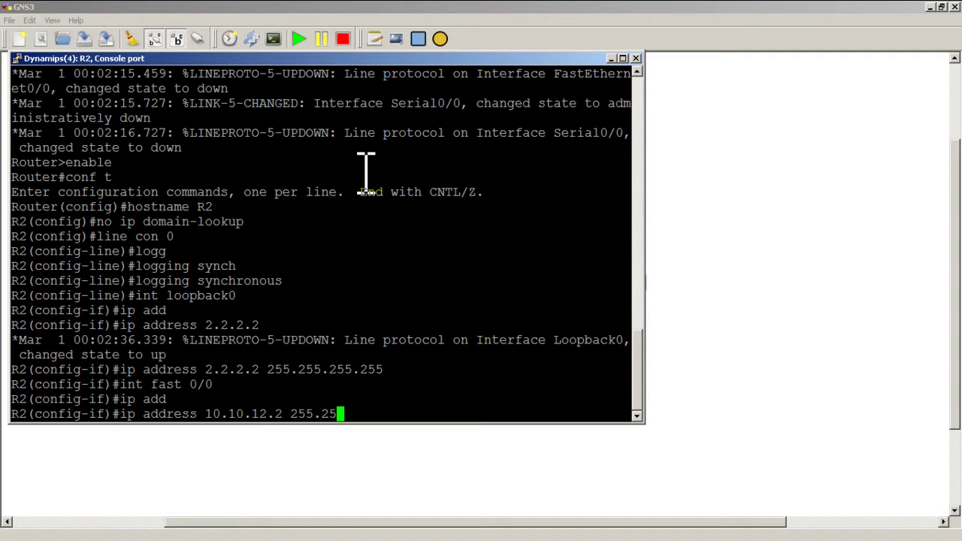
type("5.255.0")
key("Return")
type("no shut")
key("Return")
- Give Serial0/0 10.10.13.2 255.255.255.0 and bring it up with no shut
type("int serial 0/0")
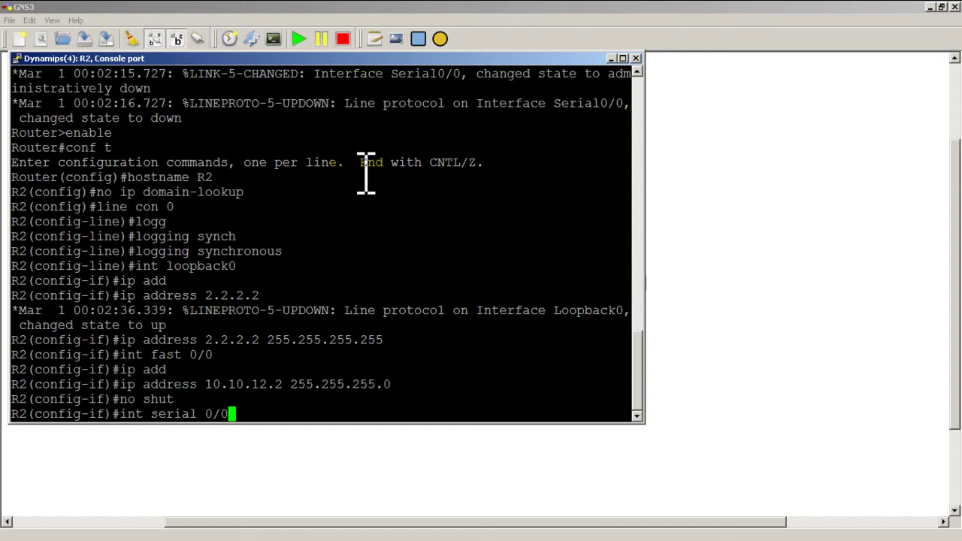
key("Return")
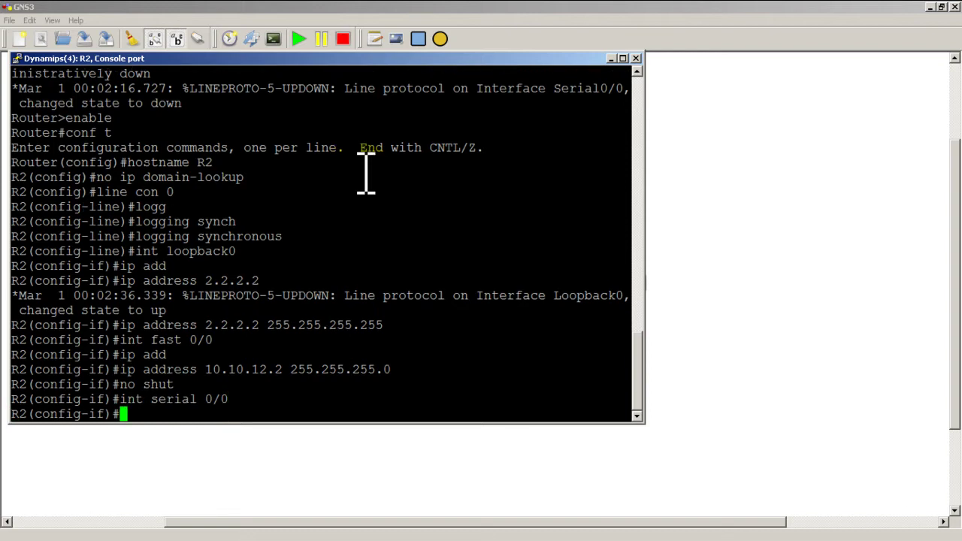
type("ip add")
key("Tab")
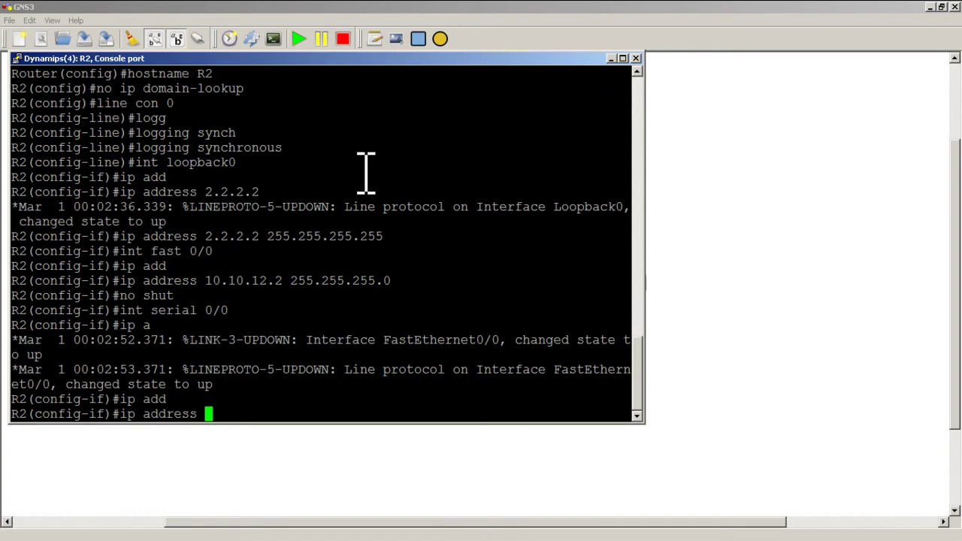
type("10.10.13.2 25")
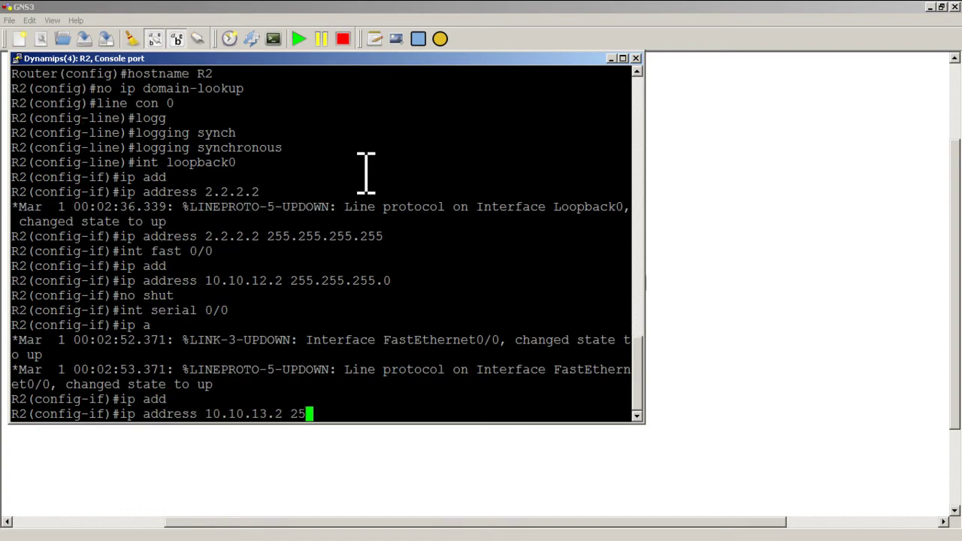
type("5.255.255.0")
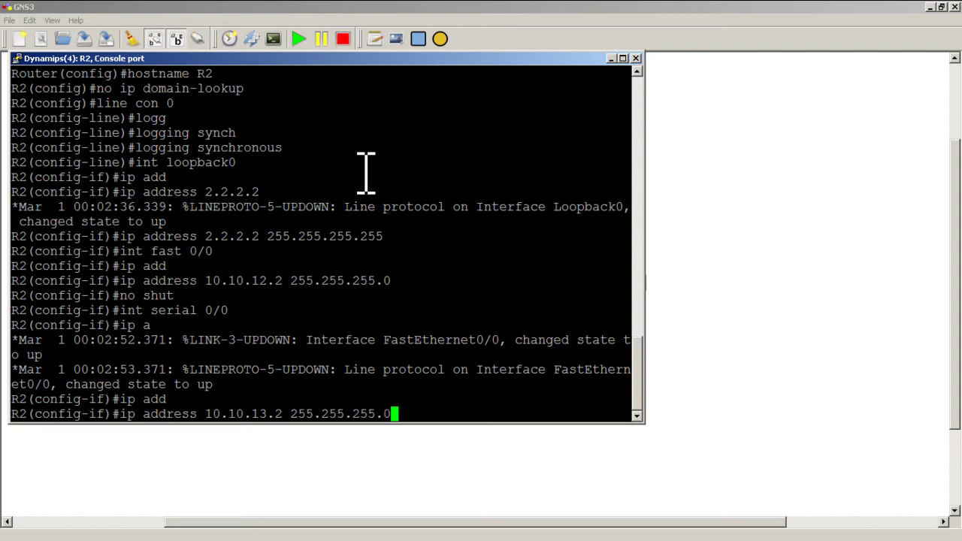
key("Return")
type("no shut")
key("Return")
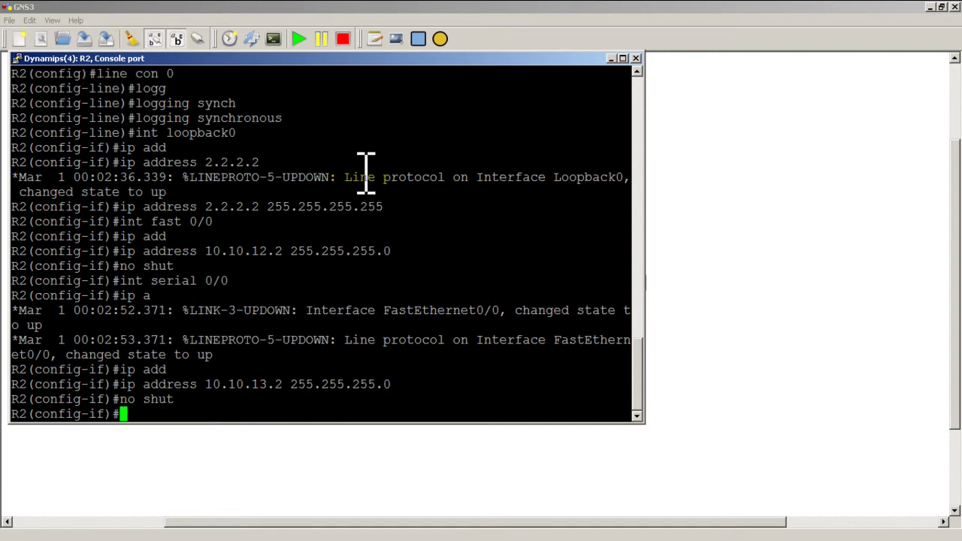
- Exit to privileged mode and list R2's interfaces with show ip int br
type("exit")
key("Return")
type("exit")
key("Return")
type("show i")
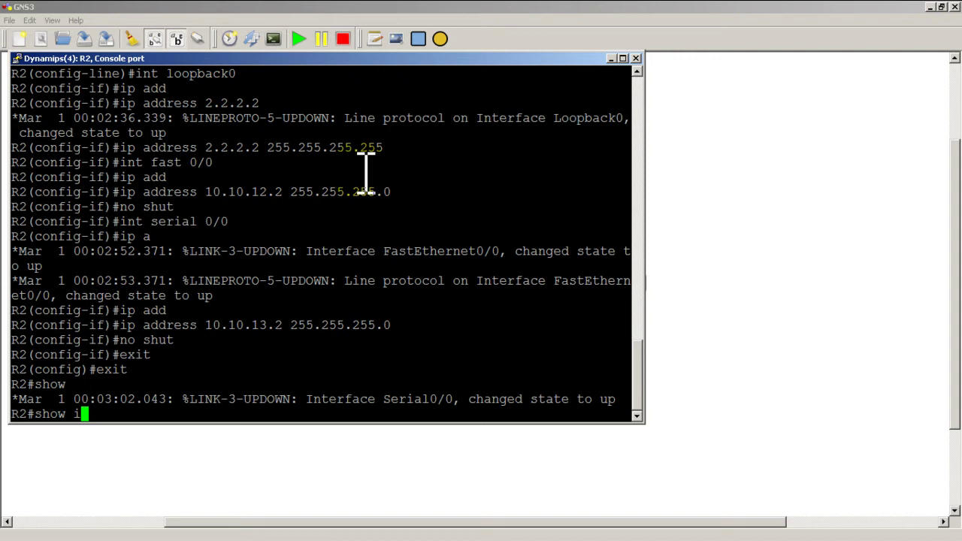
type("p int br")
key("Return")
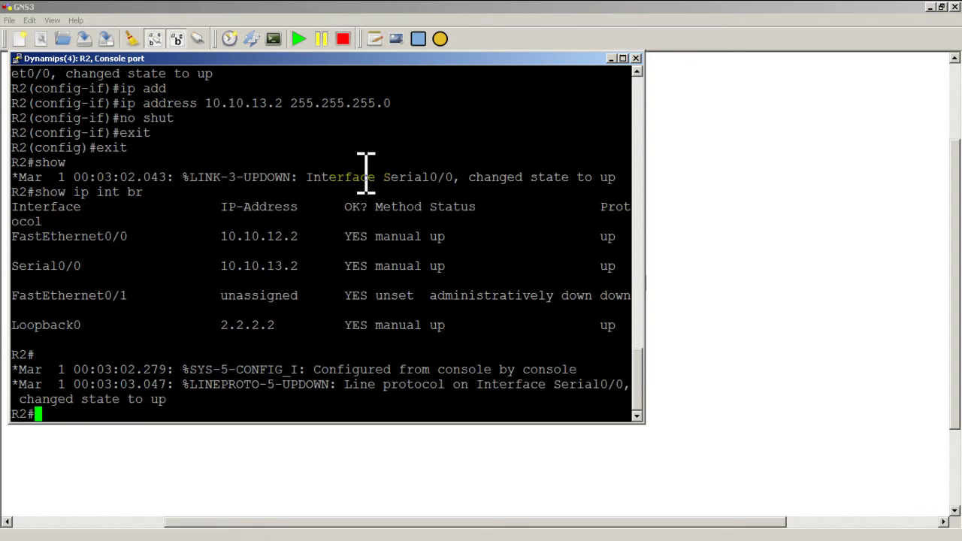
- Save R2's running configuration with wr and move its console off the topology
type("wr")
key("Return")
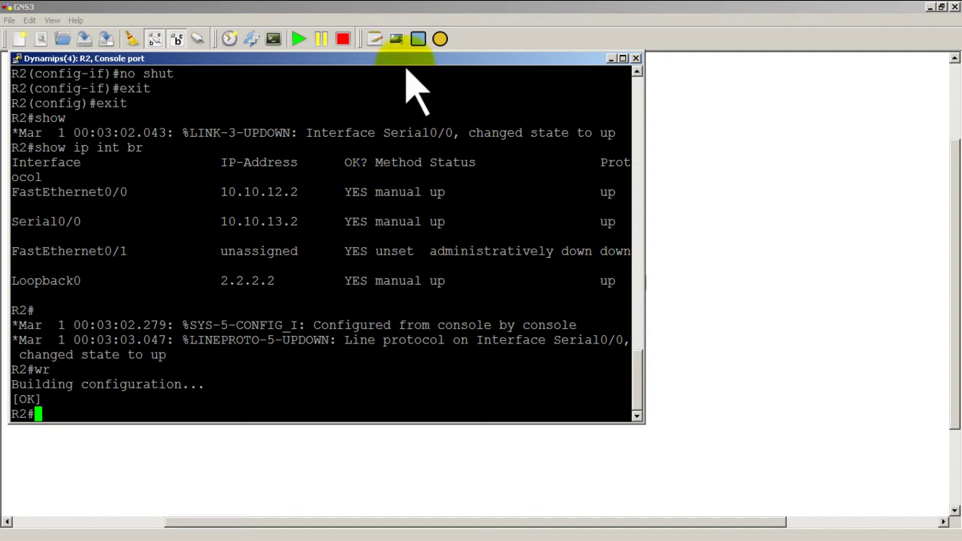
left_click_drag(406, 62, 702, 106)
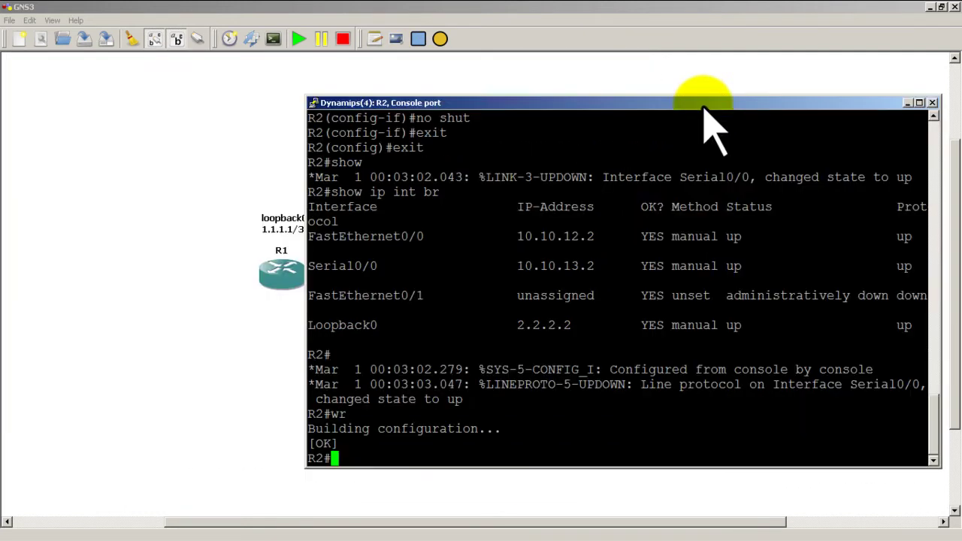
- Extract the routers' startup-configs to a chosen directory on disk
left_click(251, 39)
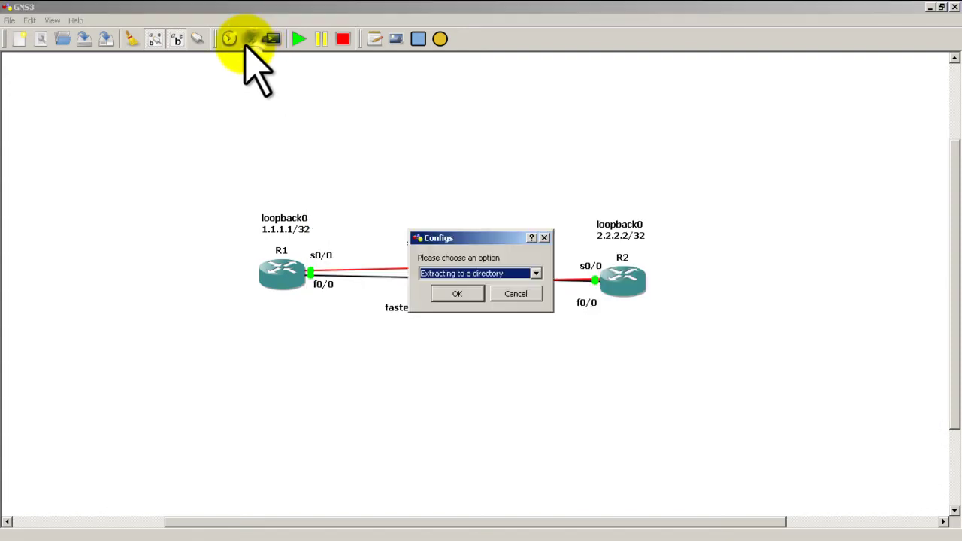
left_click(470, 293)
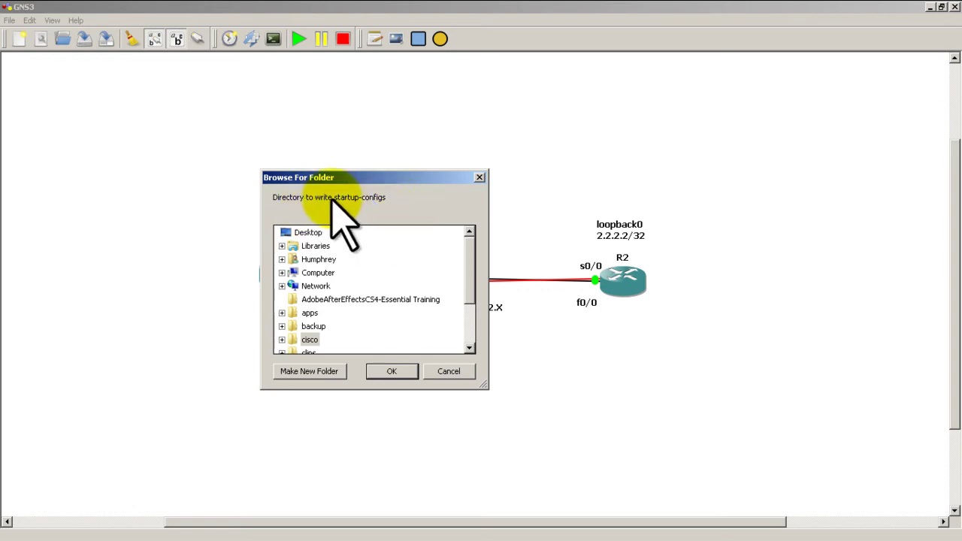
left_click(392, 371)
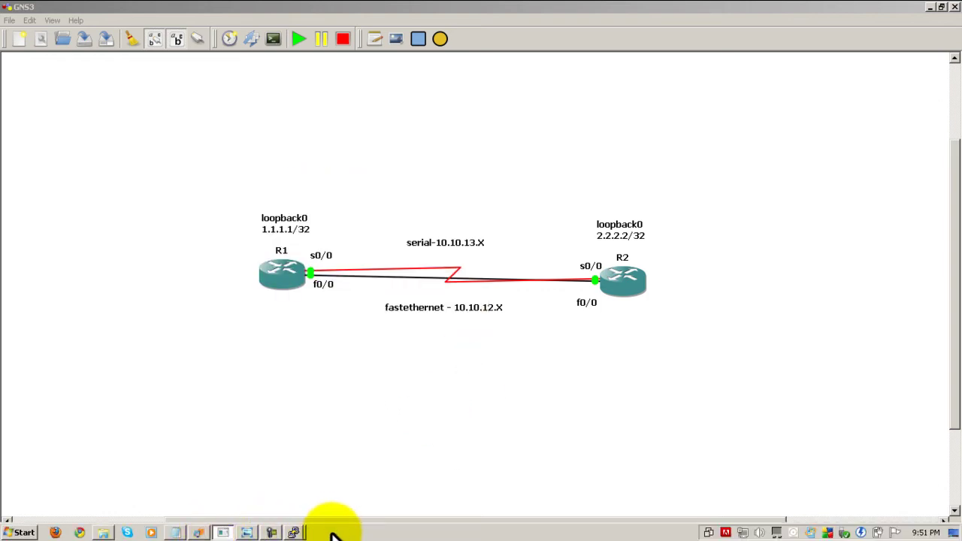
mouse_move(298, 532)
left_click(310, 506)
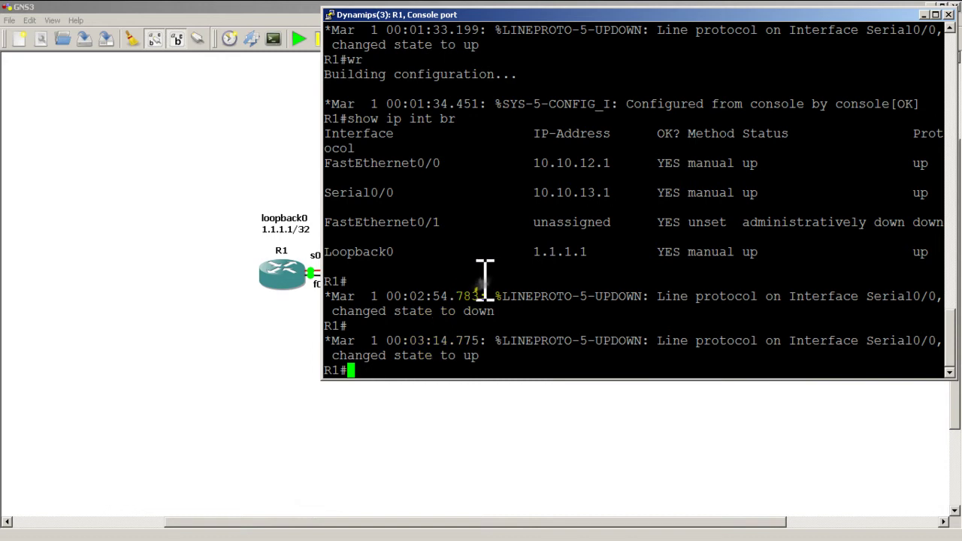
type("wr")
left_click(249, 38)
key("BackSpace")
key("BackSpace")
left_click(232, 200)
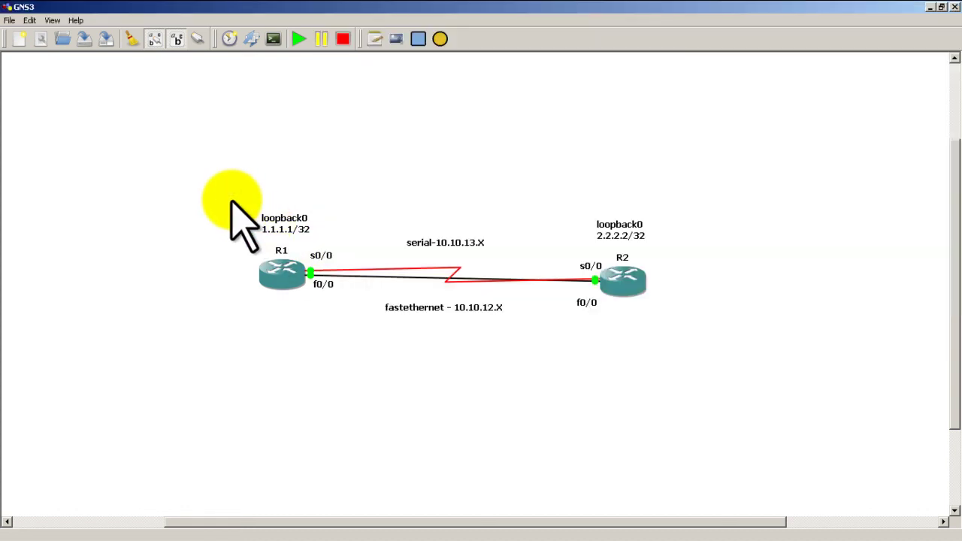